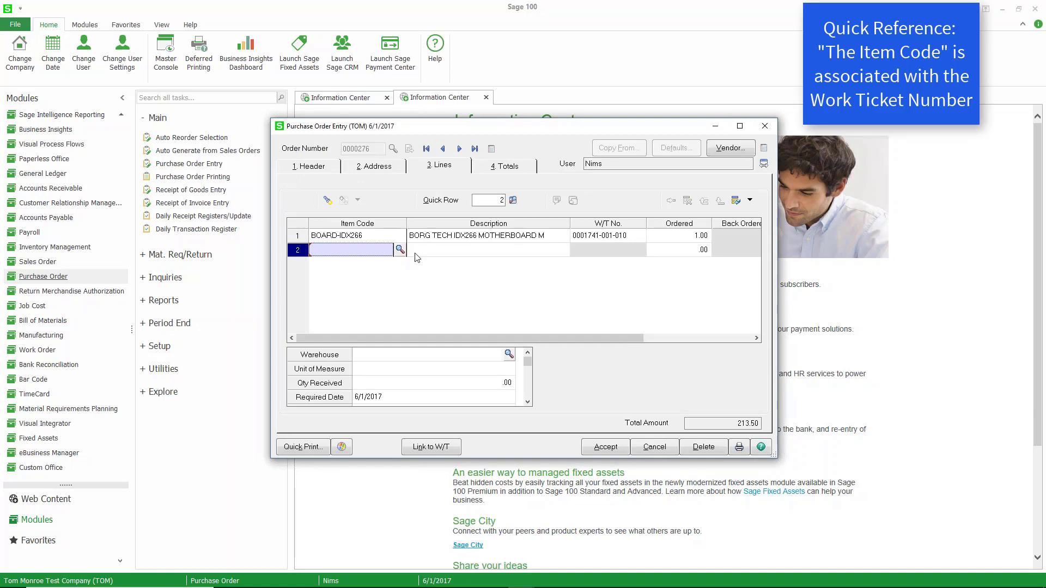
# Accept the purchase order with the BOARD-IDX266 line and close Purchase Order Entry.
pyautogui.click(377, 238)
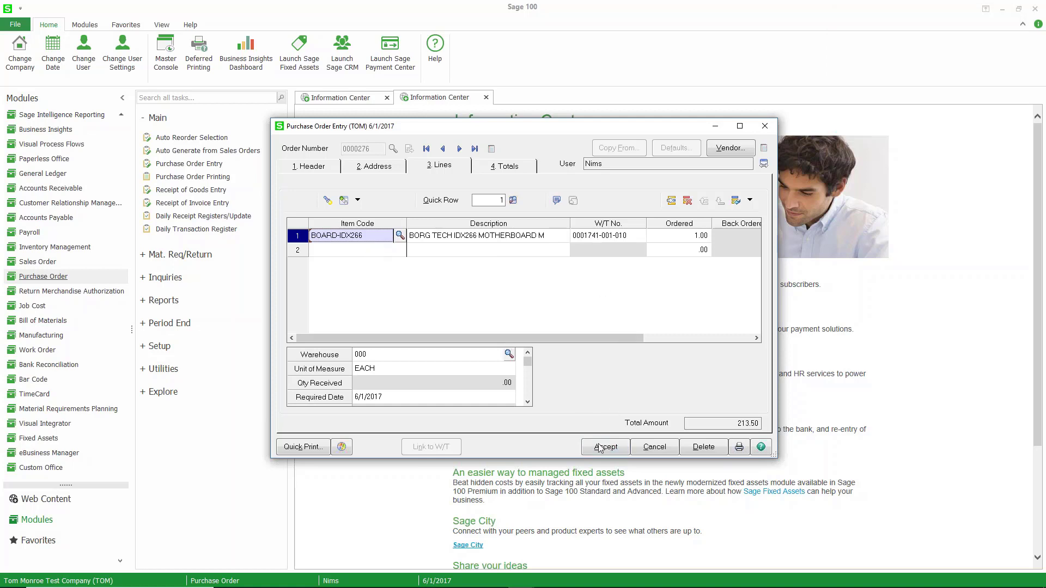
pyautogui.click(603, 447)
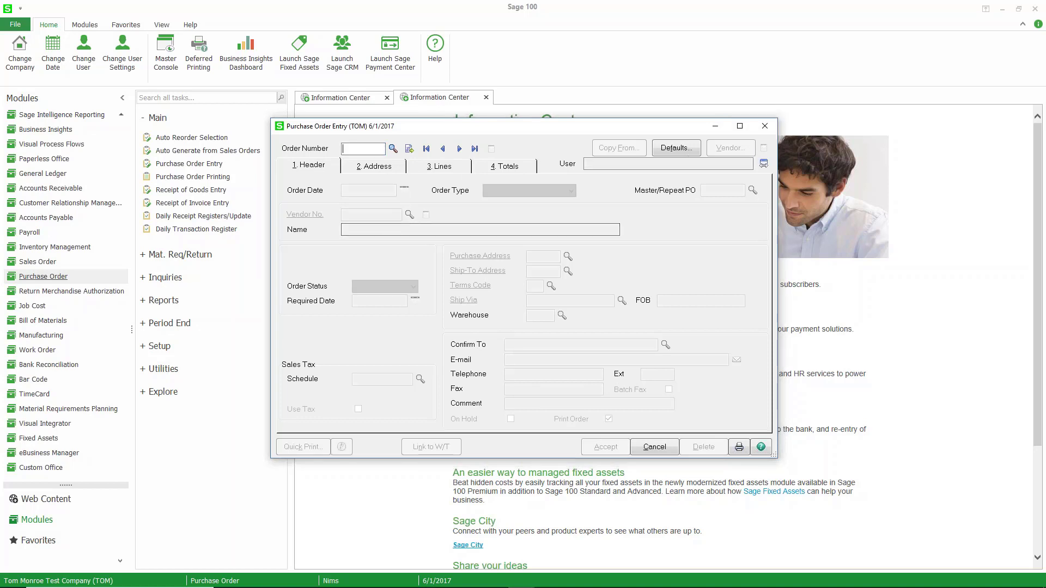
pyautogui.click(765, 126)
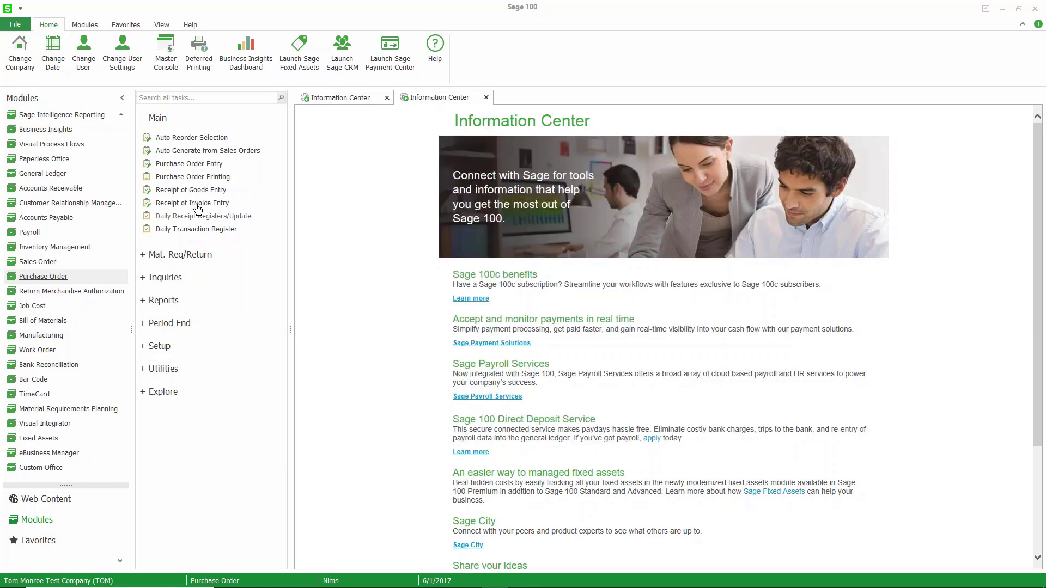
# Record a complete goods receipt for the last-listed BORG TECHNOLOGIES purchase order, covering its BOARD-IDX266 line, and accept it.
pyautogui.click(198, 191)
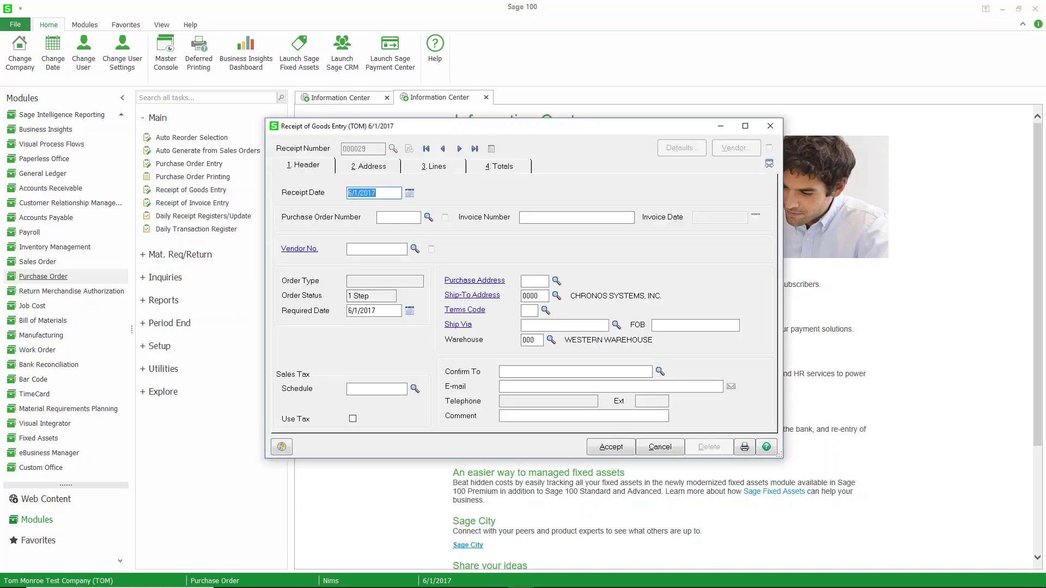
pyautogui.click(429, 217)
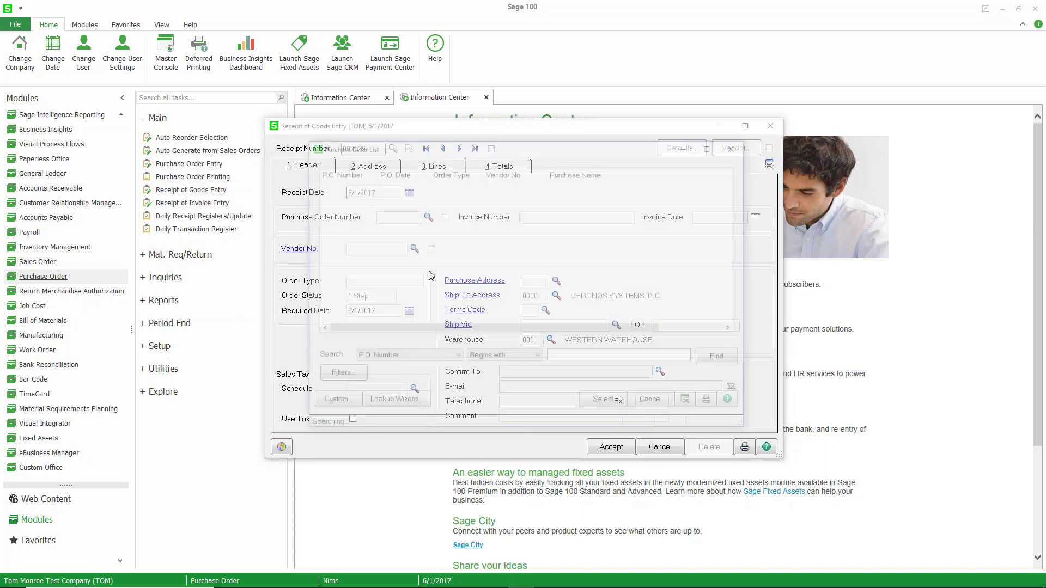
pyautogui.doubleClick(376, 313)
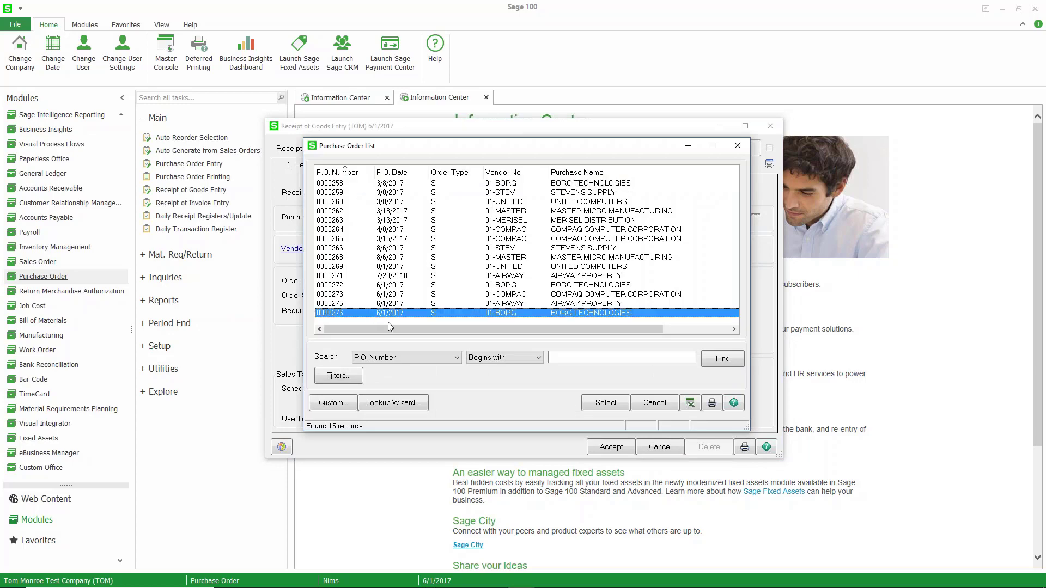
pyautogui.click(434, 166)
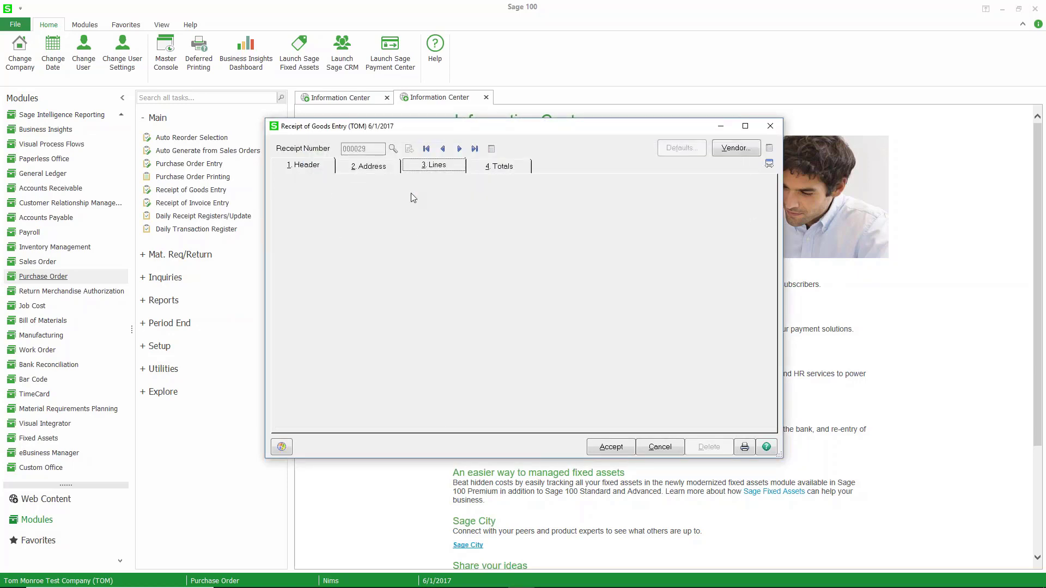
pyautogui.click(484, 219)
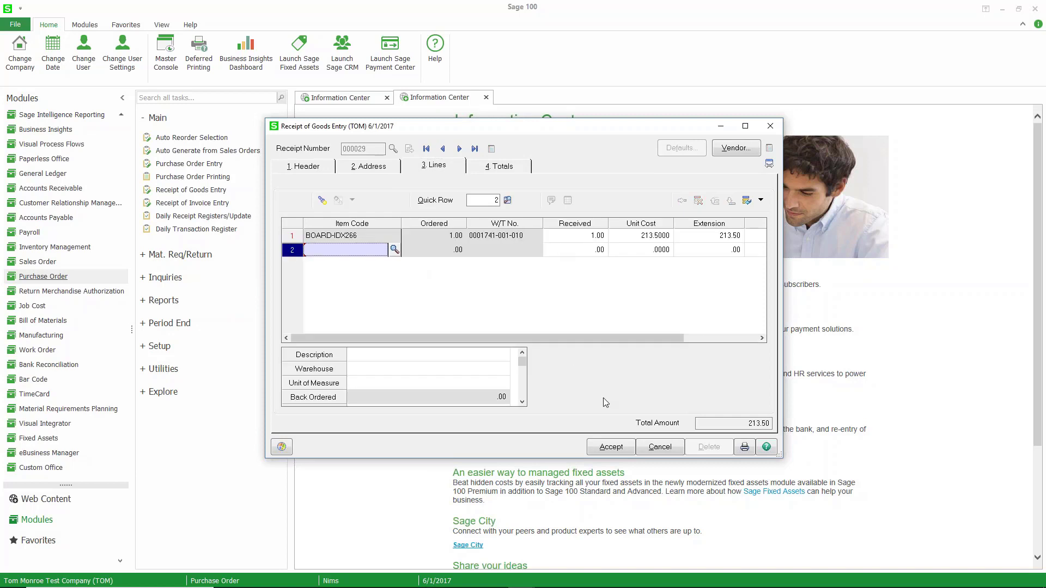
pyautogui.click(611, 447)
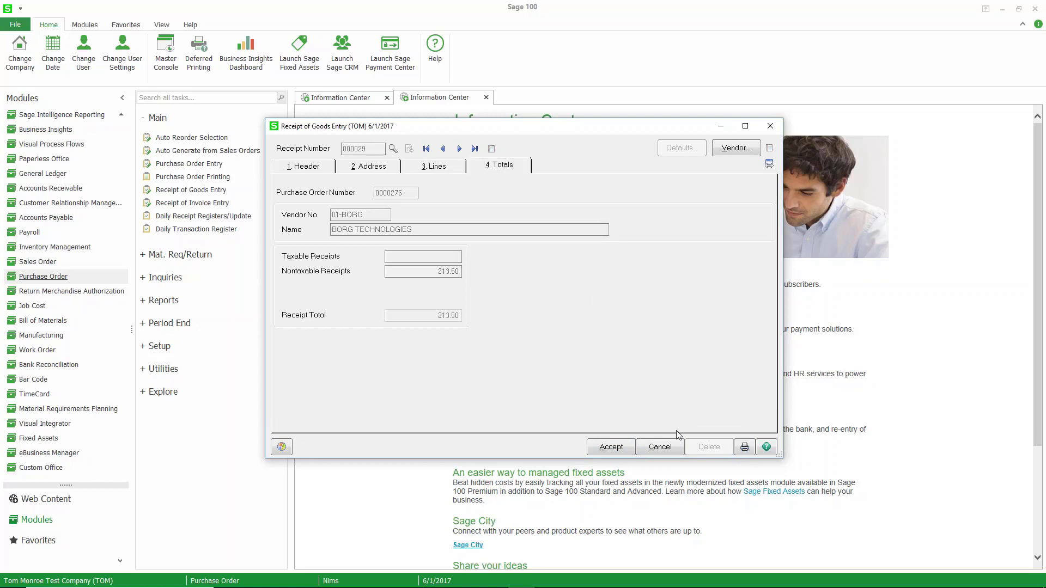
# Print and update the Receipt of Goods Register, highlighting the work ticket number on the printed report.
pyautogui.click(473, 218)
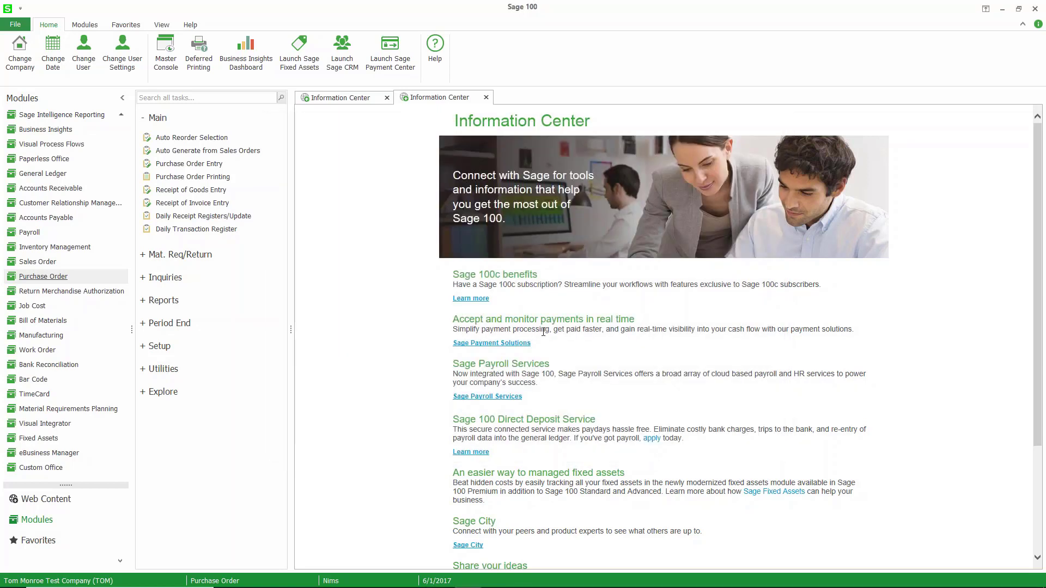
pyautogui.click(581, 371)
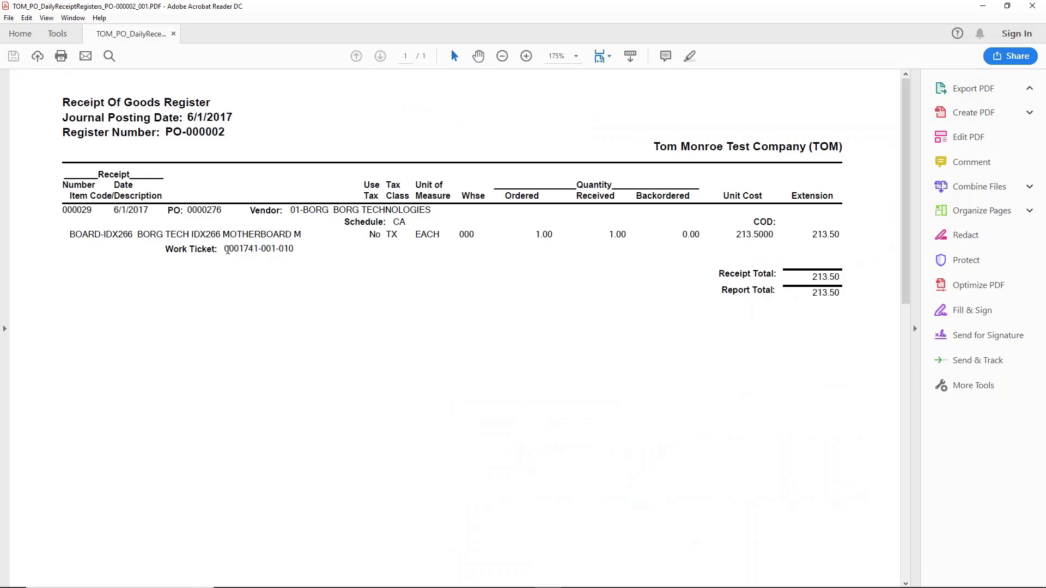
pyautogui.moveTo(228, 250); pyautogui.dragTo(294, 252)
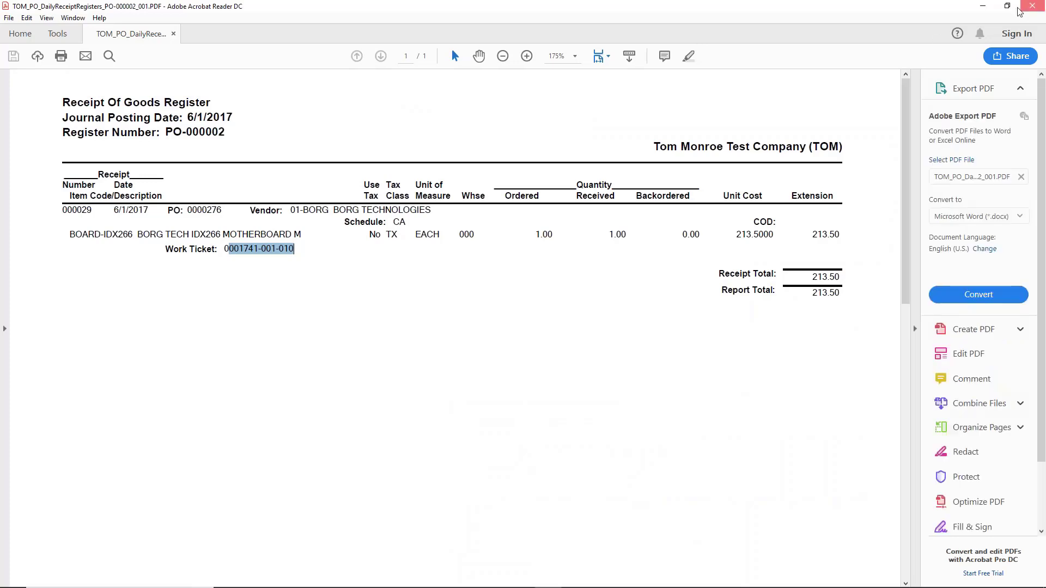
pyautogui.click(1031, 8)
pyautogui.click(491, 219)
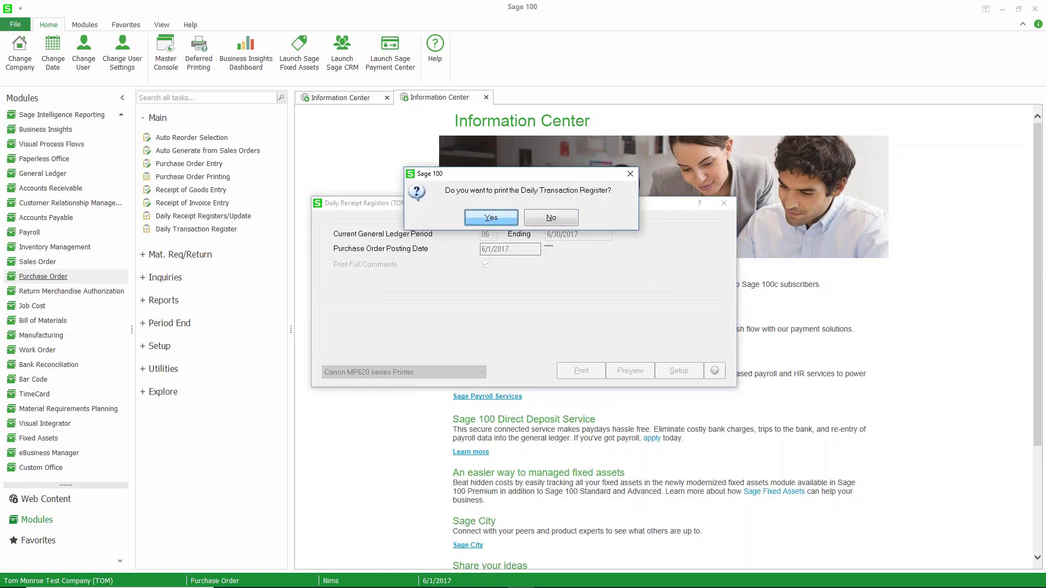
# Print the purchase order Daily Transaction Register, close the report and update the register.
pyautogui.click(490, 217)
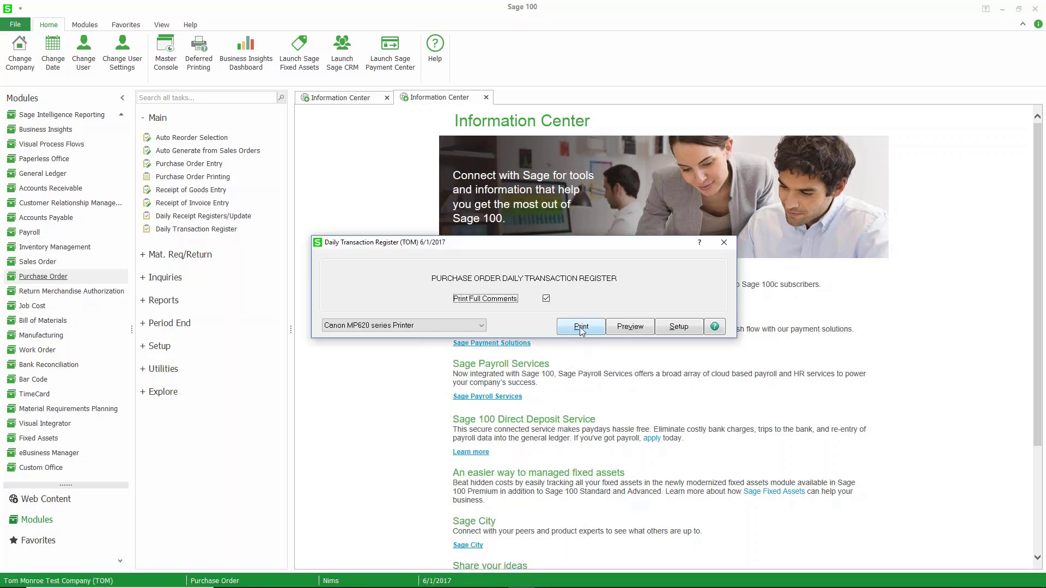
pyautogui.press('Return')
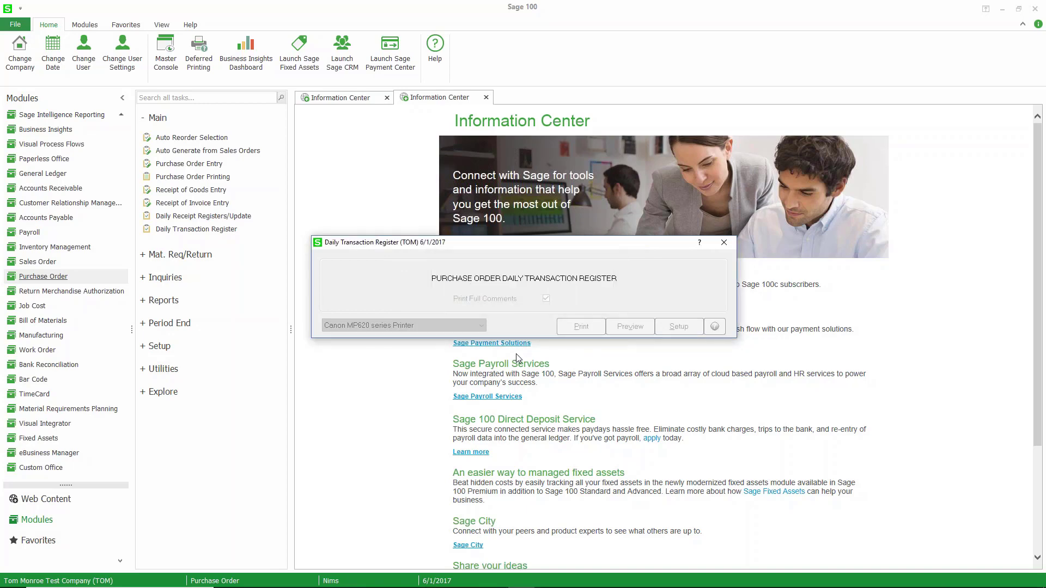
pyautogui.click(549, 217)
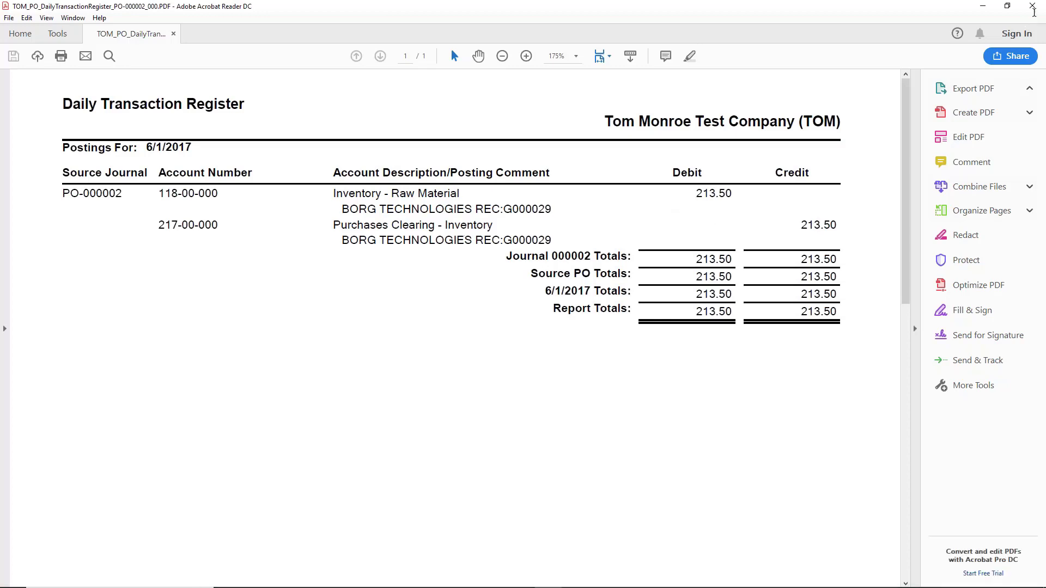
pyautogui.click(1032, 8)
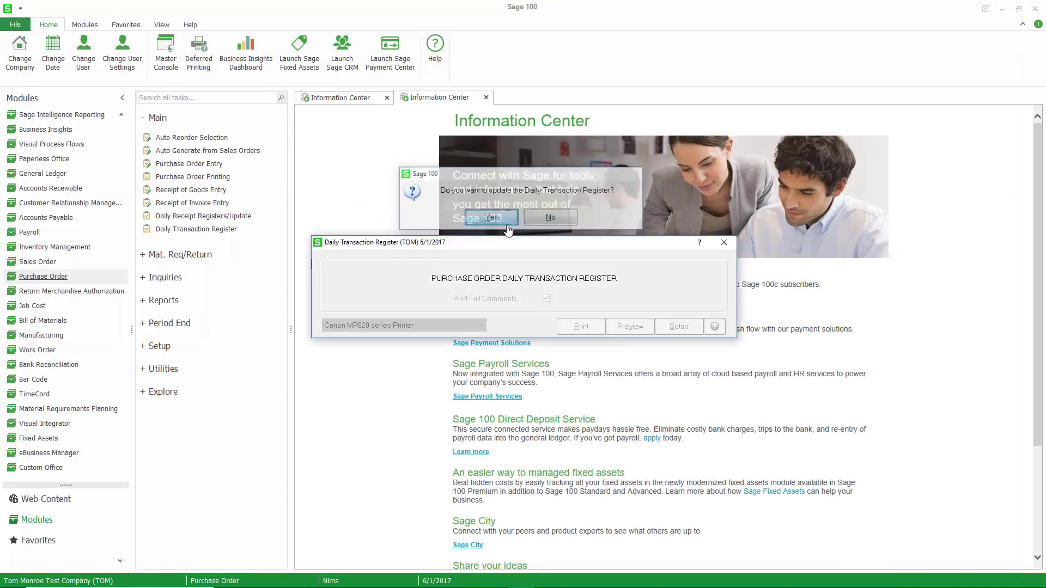
pyautogui.click(506, 223)
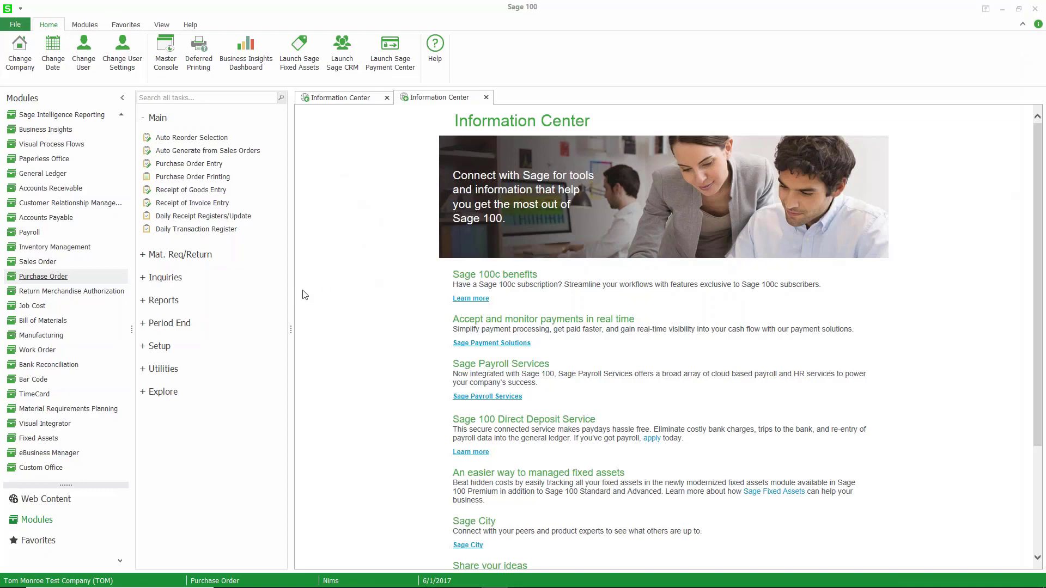
# Print the Daily Parts Usage Register from the Manufacturing module.
pyautogui.click(63, 341)
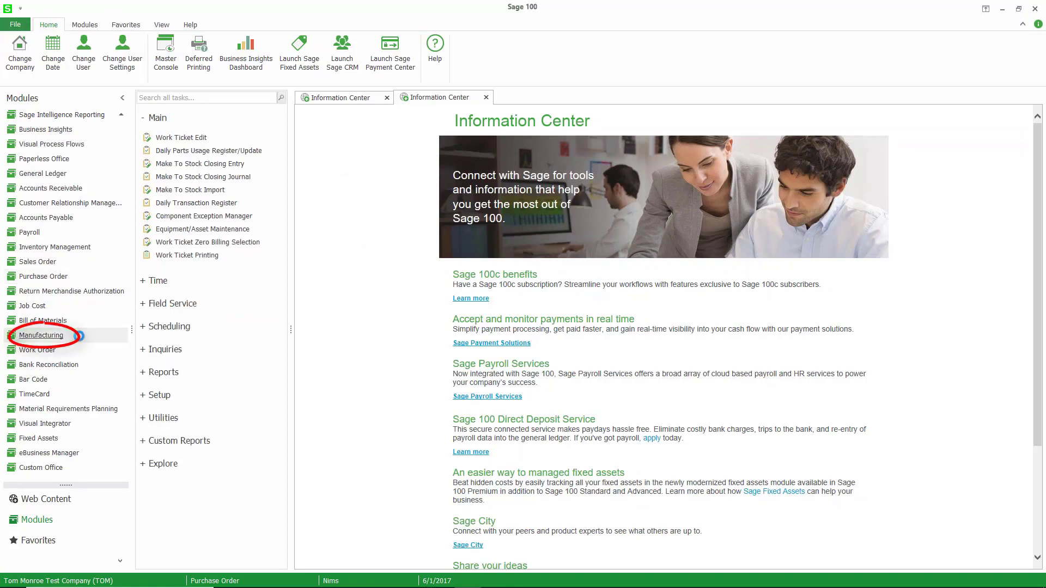
pyautogui.click(557, 333)
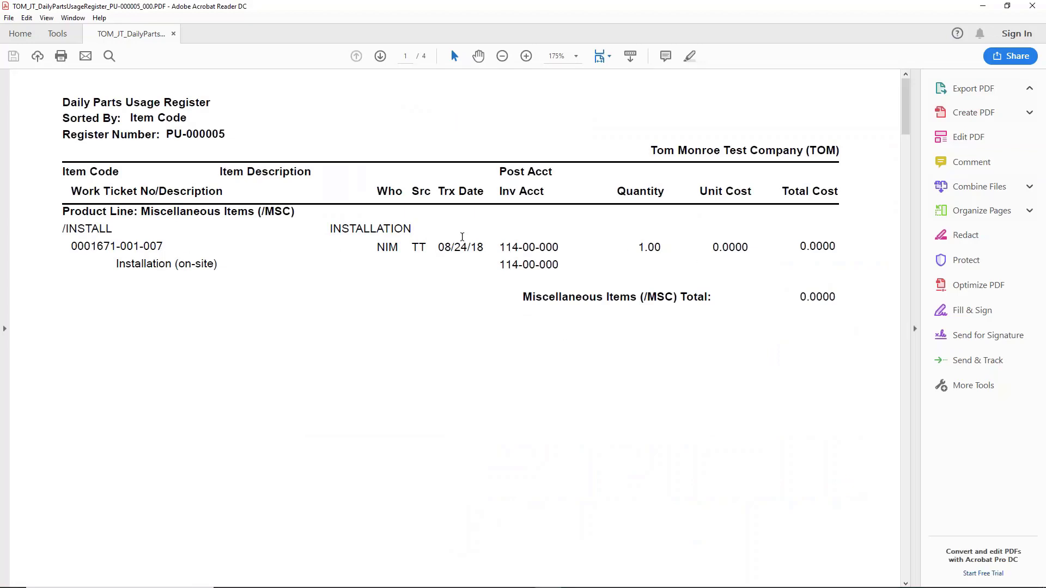
# Review the part usage lines and general ledger postings throughout the Daily Parts Usage Register and close the report.
pyautogui.scroll(-3, 400, 218)
pyautogui.scroll(-10, 383, 227)
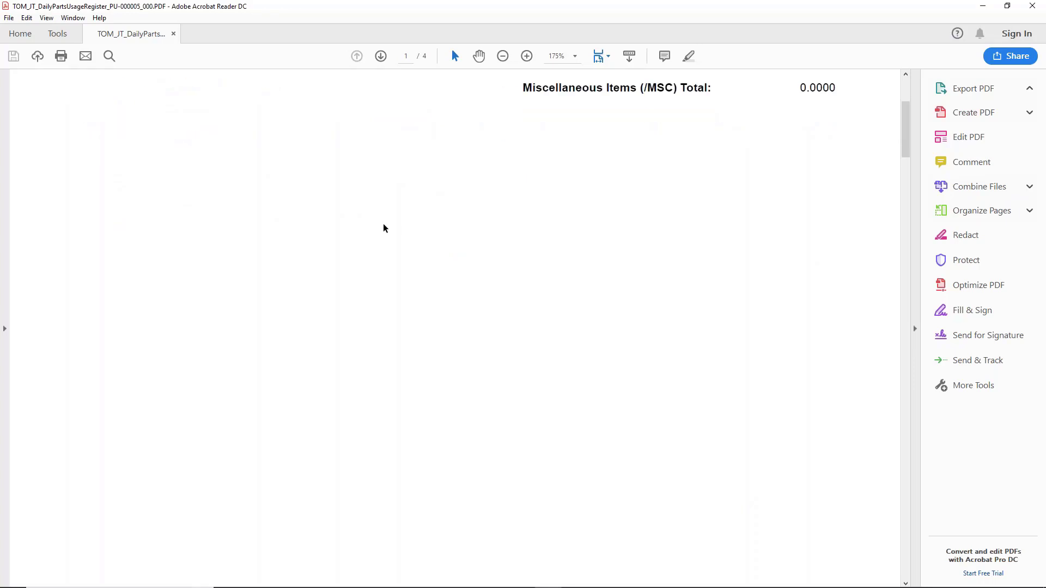
pyautogui.scroll(-15, 394, 233)
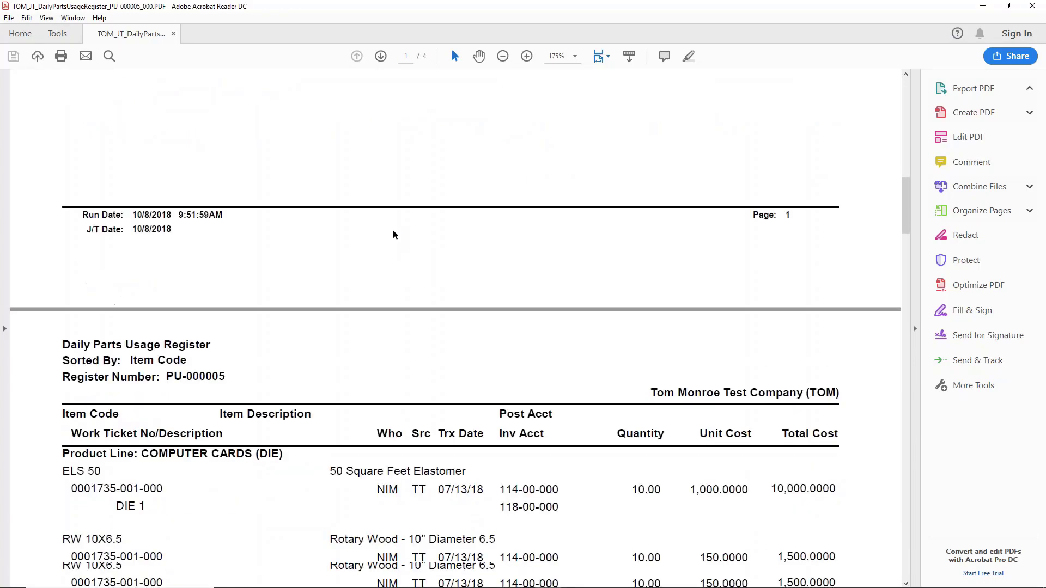
pyautogui.scroll(-3, 392, 262)
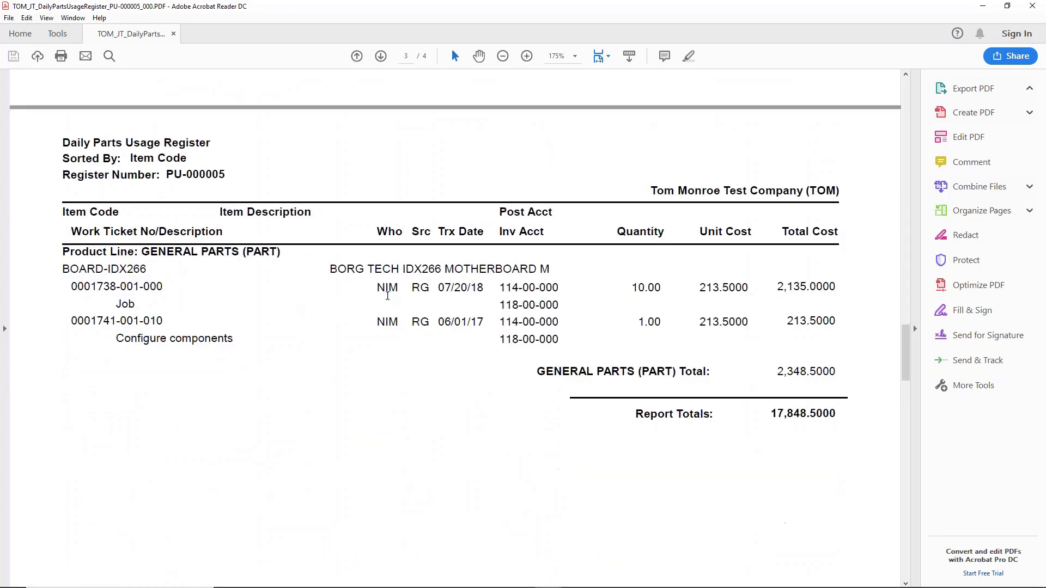
pyautogui.scroll(-12, 339, 295)
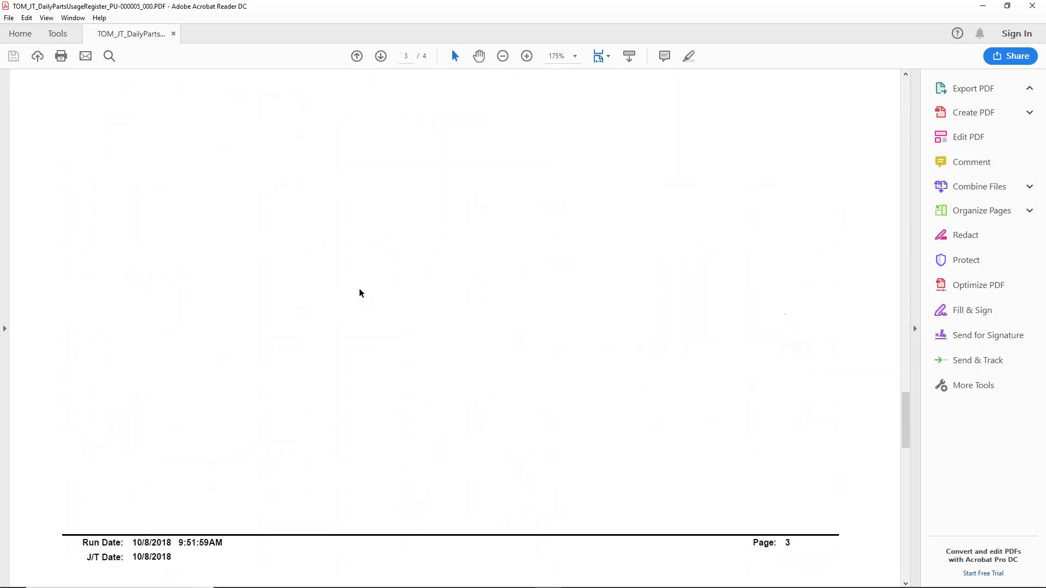
pyautogui.scroll(-20, 361, 294)
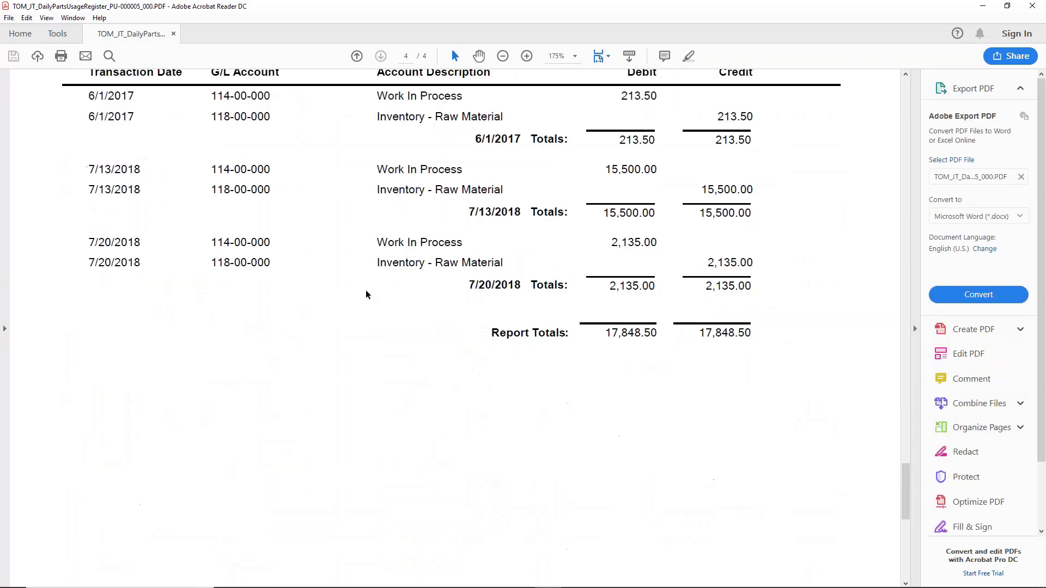
pyautogui.scroll(-3, 365, 300)
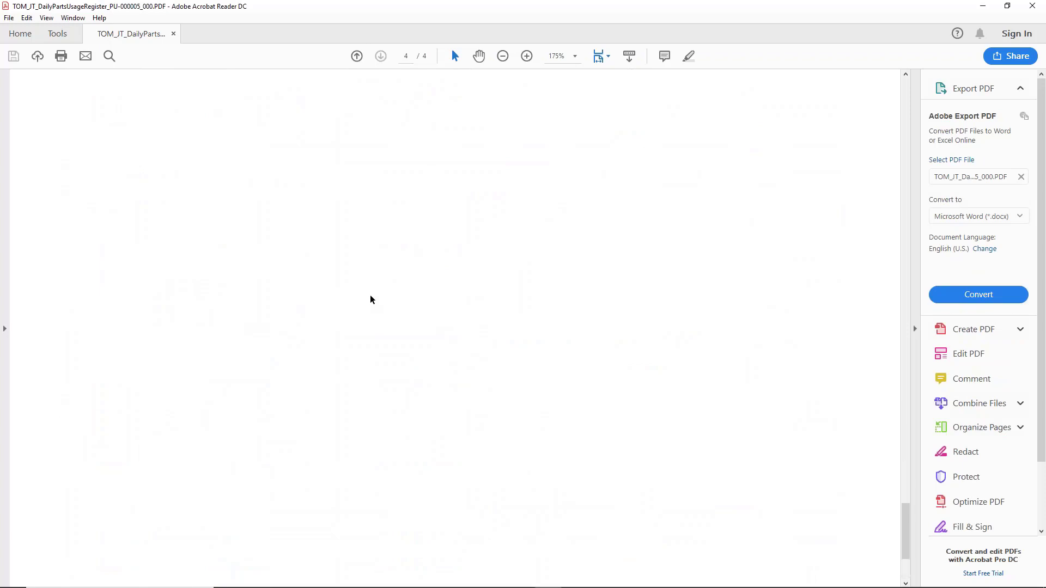
pyautogui.scroll(15, 370, 294)
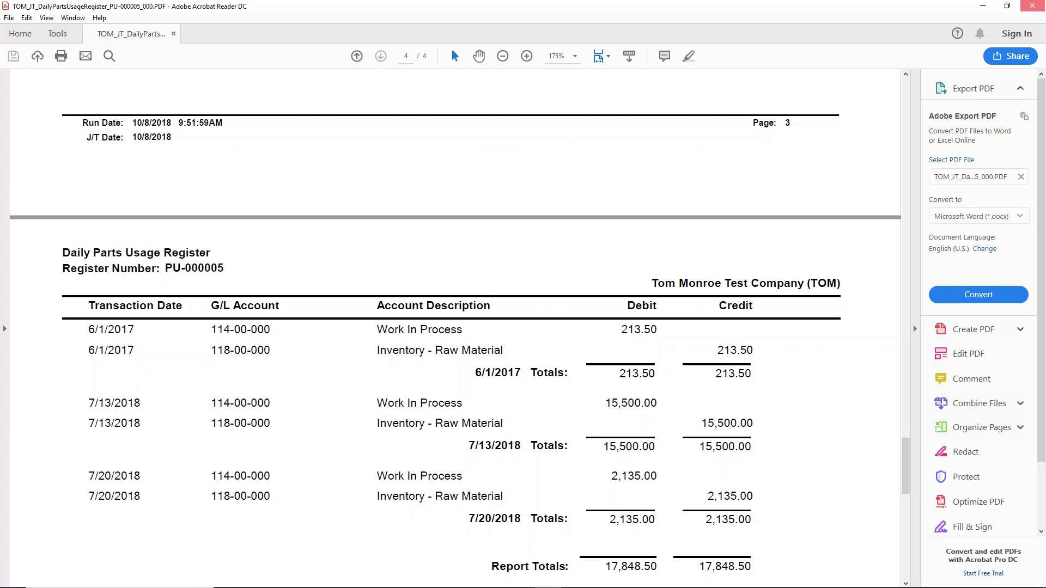
pyautogui.click(1031, 7)
pyautogui.click(514, 235)
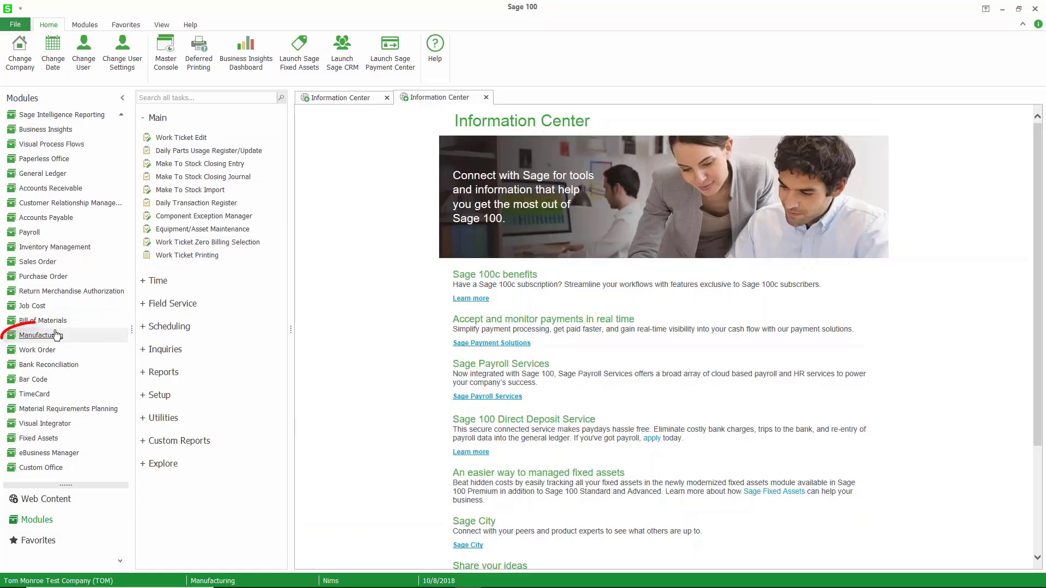
pyautogui.click(161, 286)
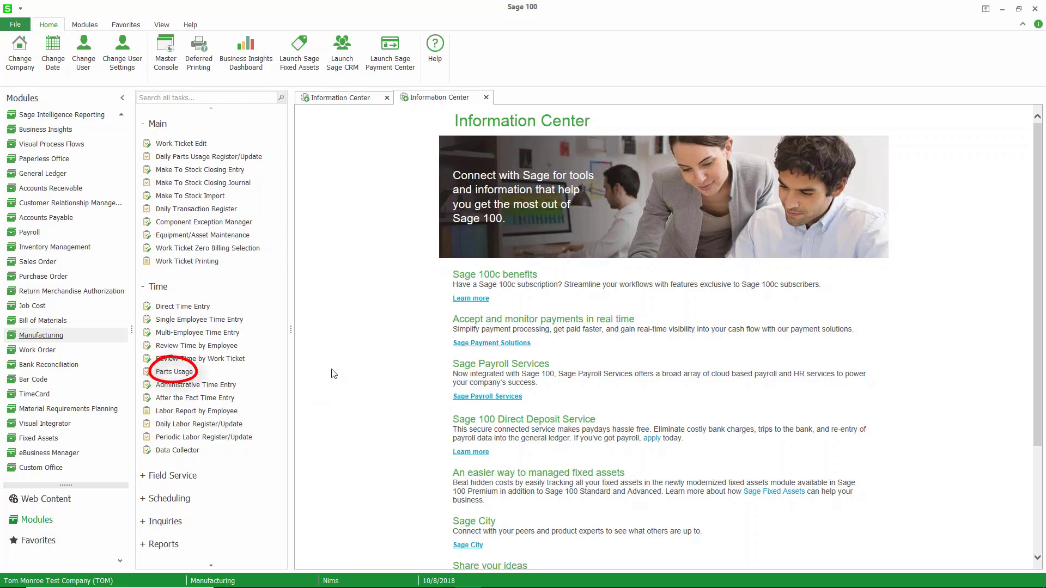
pyautogui.click(174, 372)
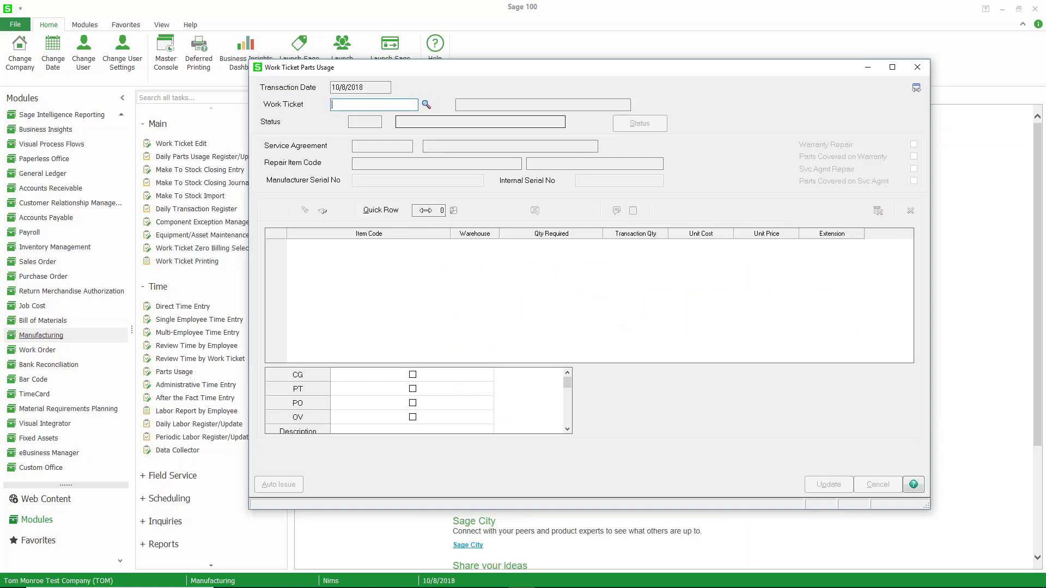
pyautogui.click(426, 104)
pyautogui.scroll(-18, 446, 271)
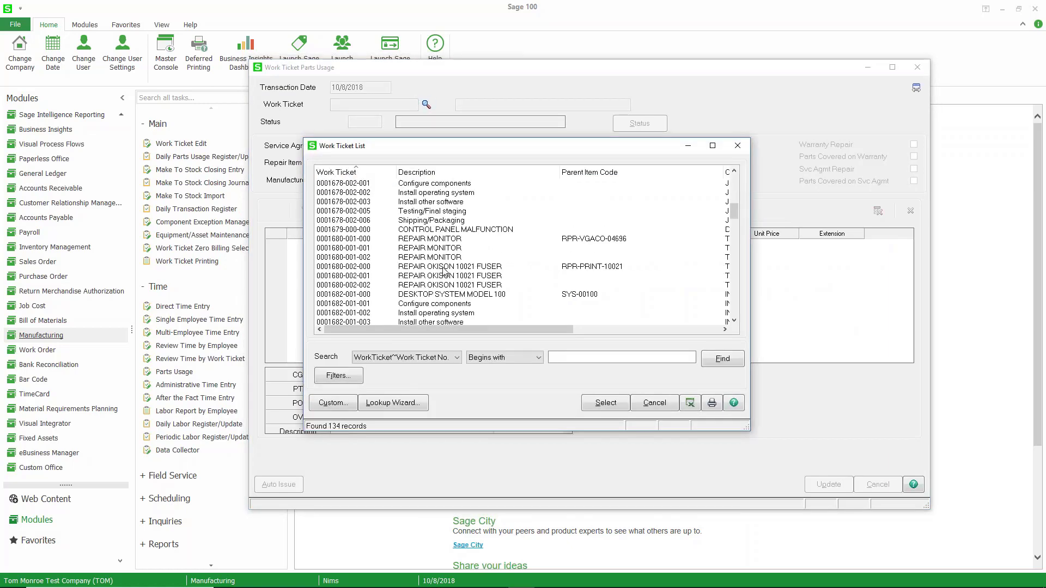
pyautogui.scroll(-15, 445, 271)
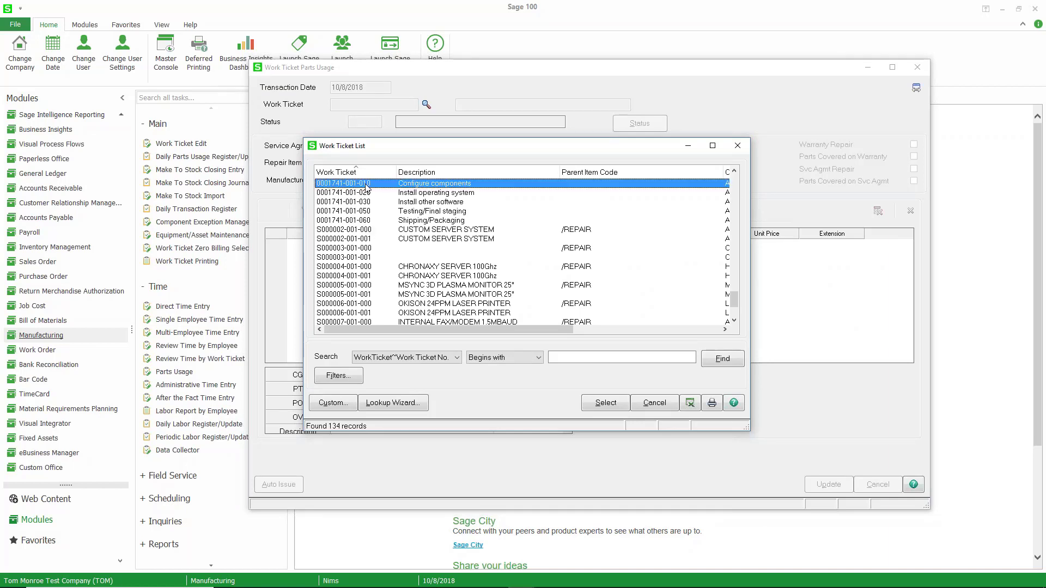
pyautogui.doubleClick(366, 185)
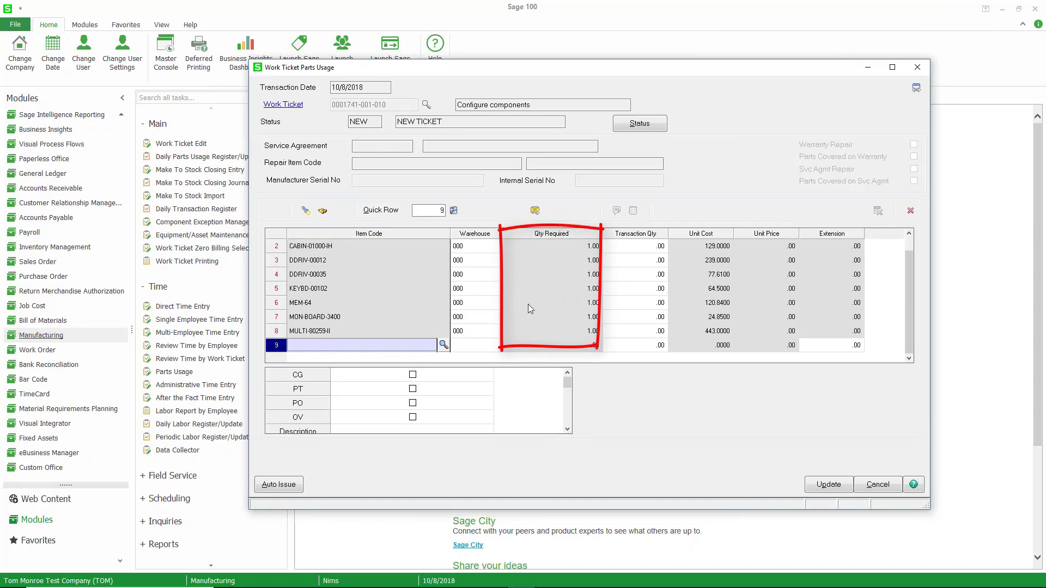
# Look through the additional detail fields for the parts usage line, down to the quantity used and purchased fields.
pyautogui.click(568, 430)
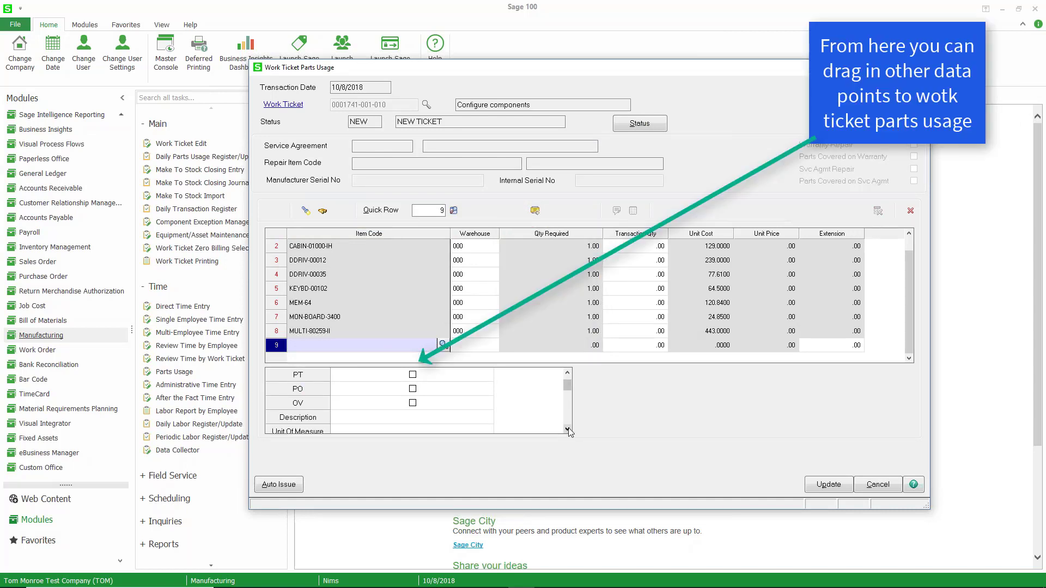
pyautogui.click(568, 429)
pyautogui.click(567, 430)
pyautogui.click(568, 430)
pyautogui.click(568, 430)
pyautogui.click(567, 430)
pyautogui.click(567, 430)
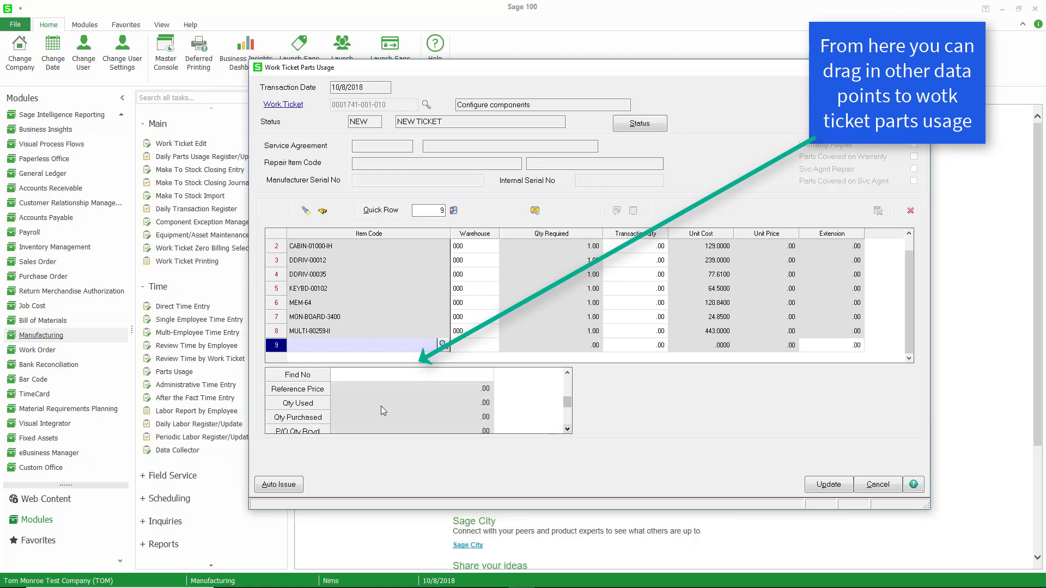
# Add Qty Used to the parts grid after Qty Required, and issue a transaction quantity of 1 each for CABIN-01000-IH and DDRIV-00012.
pyautogui.moveTo(580, 289); pyautogui.dragTo(619, 232)
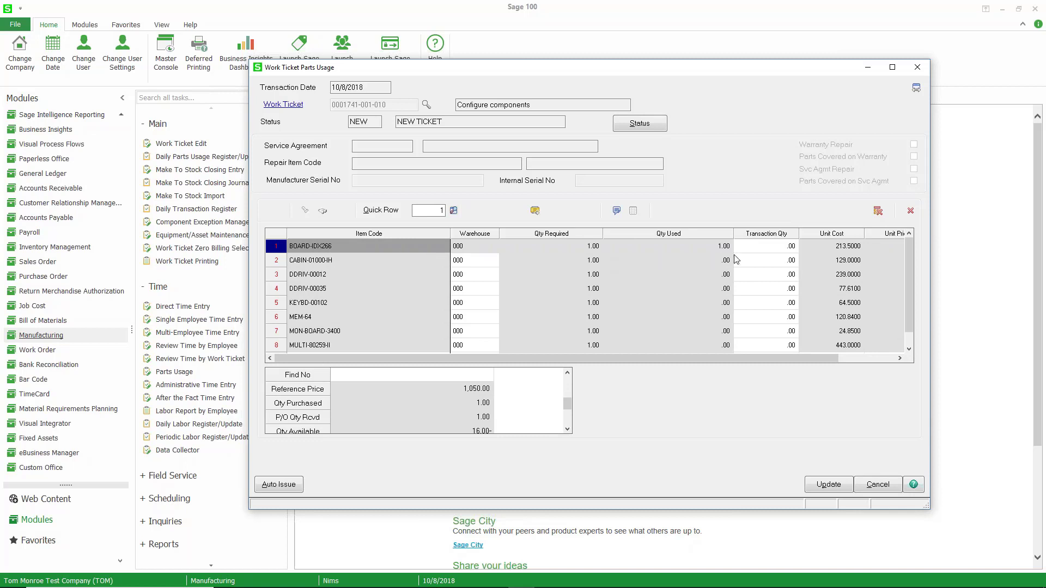
pyautogui.click(758, 261)
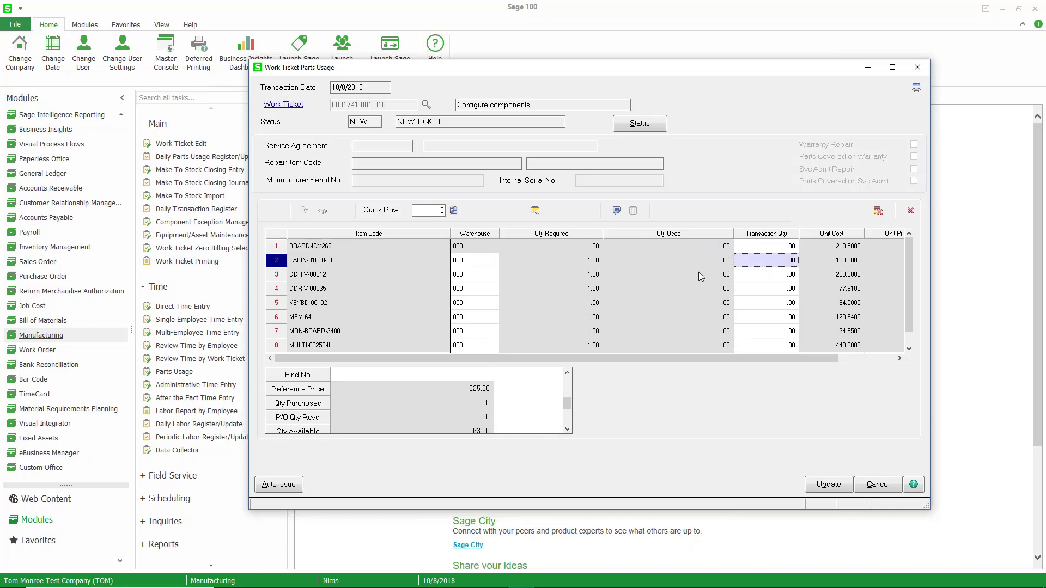
pyautogui.write('1')
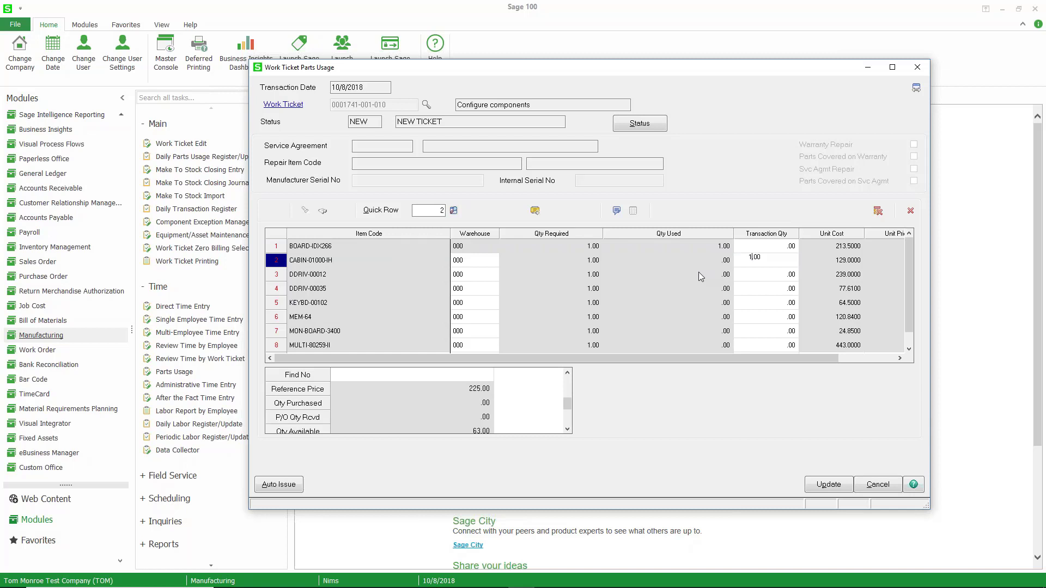
pyautogui.press('Return')
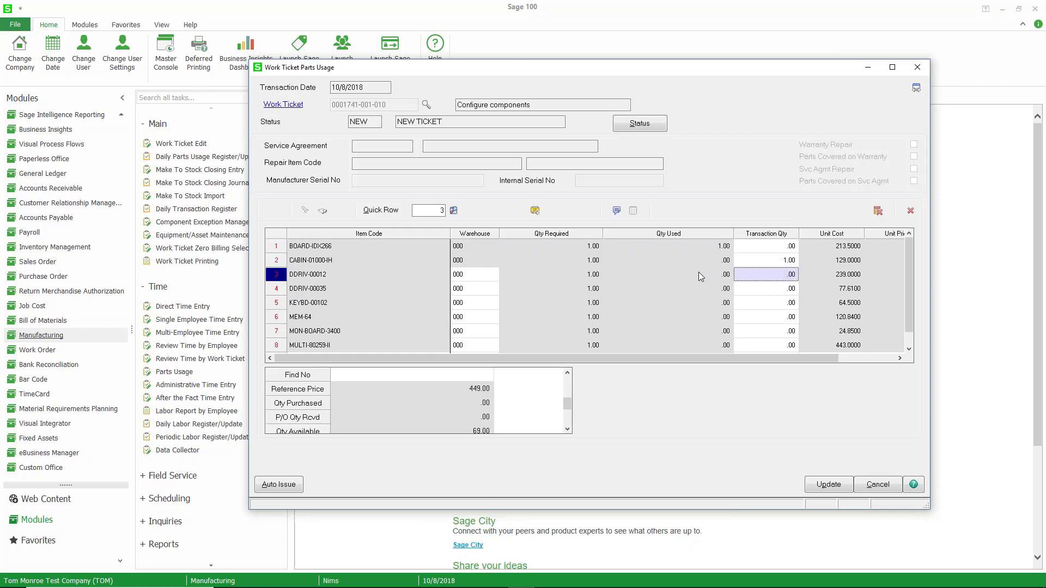
pyautogui.write('1')
pyautogui.press('Return')
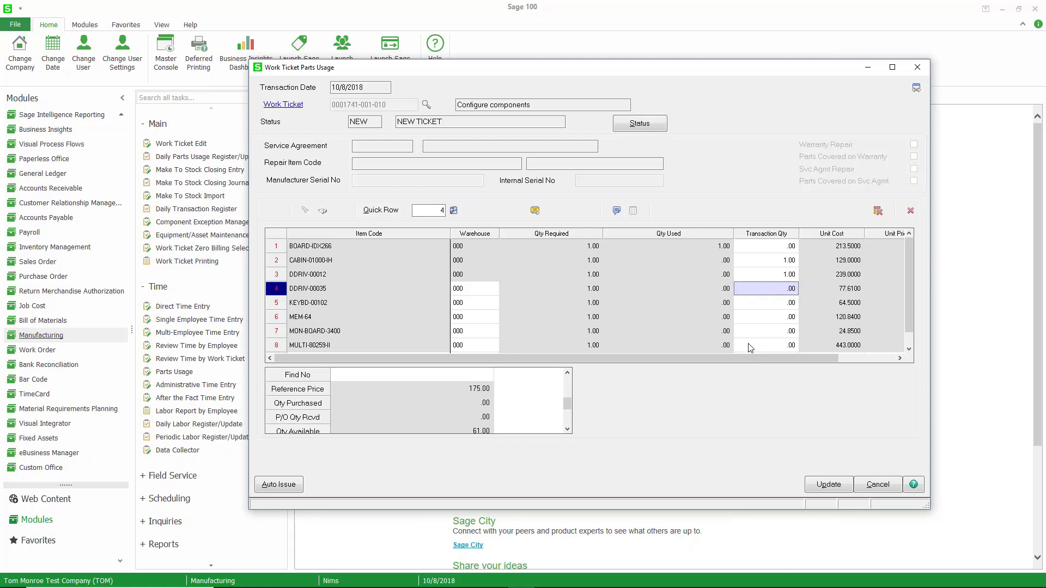
pyautogui.click(820, 483)
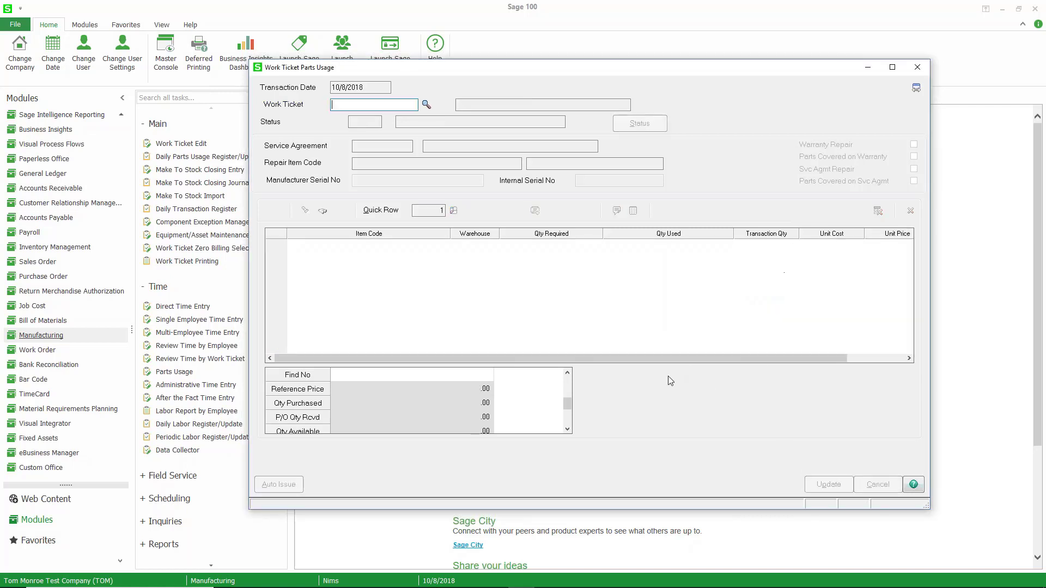
pyautogui.click(918, 68)
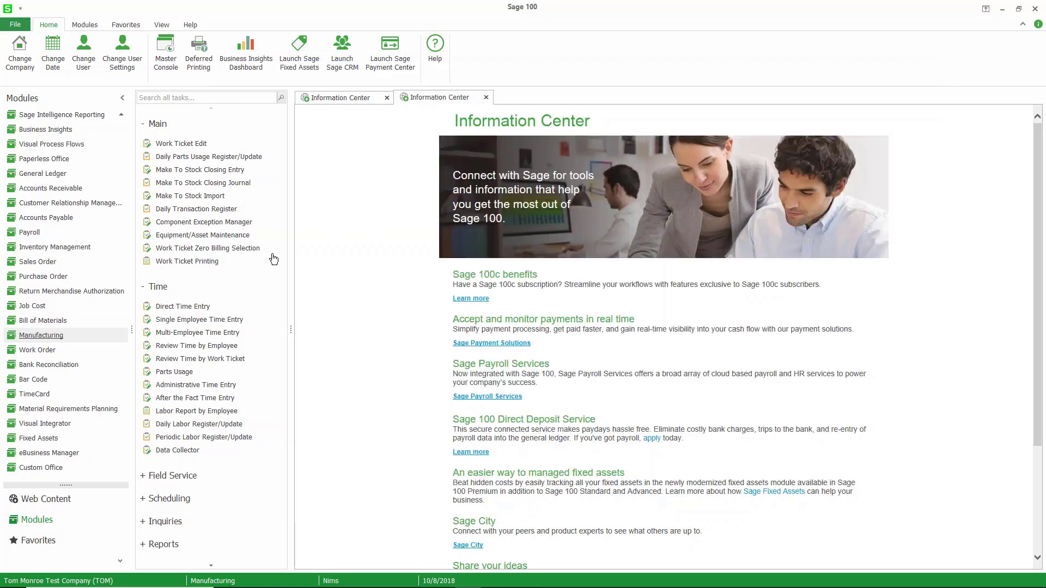
pyautogui.click(196, 145)
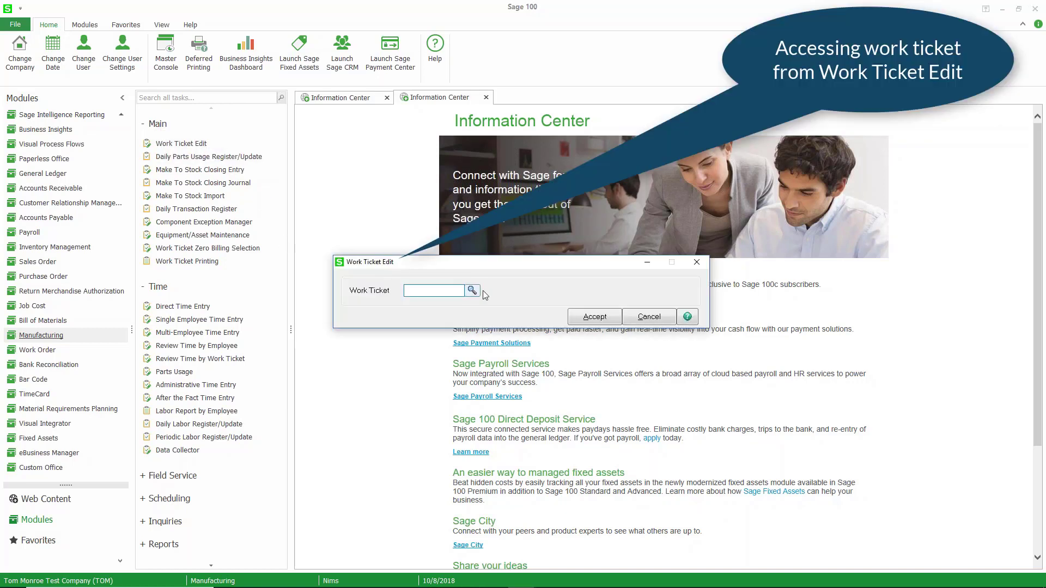
pyautogui.click(472, 291)
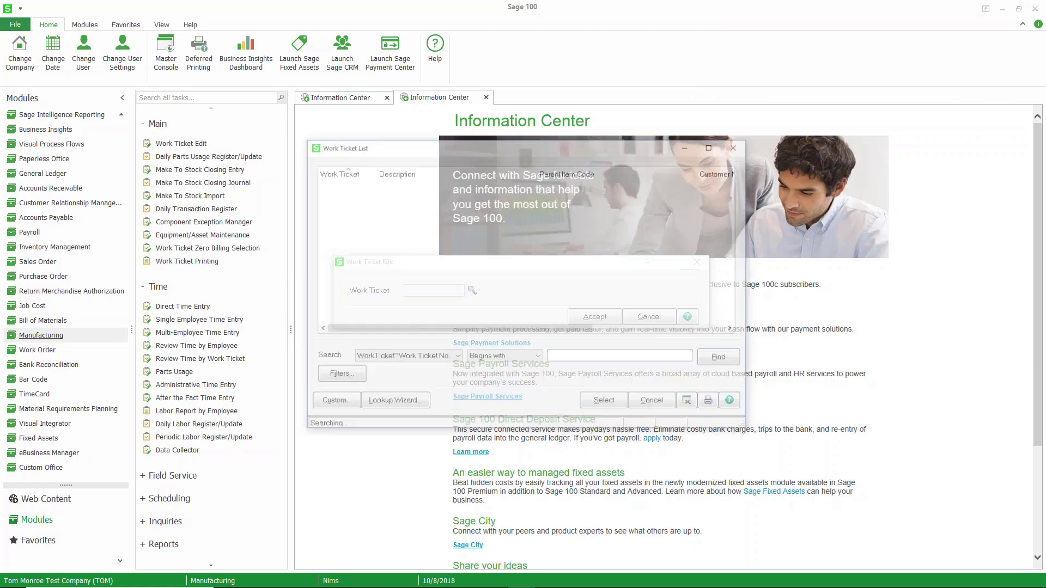
pyautogui.scroll(-8, 415, 252)
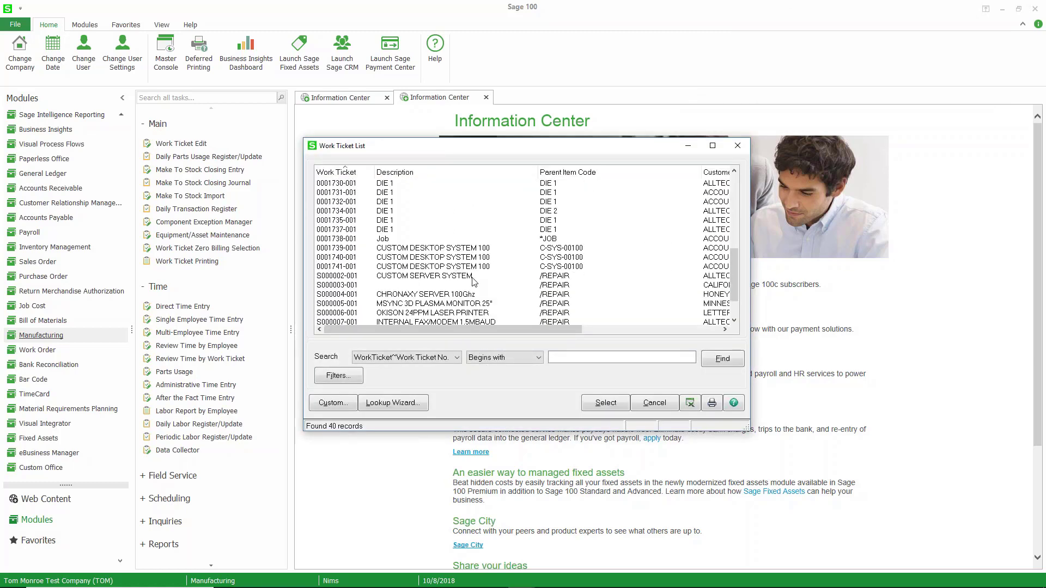
pyautogui.click(411, 267)
pyautogui.doubleClick(412, 267)
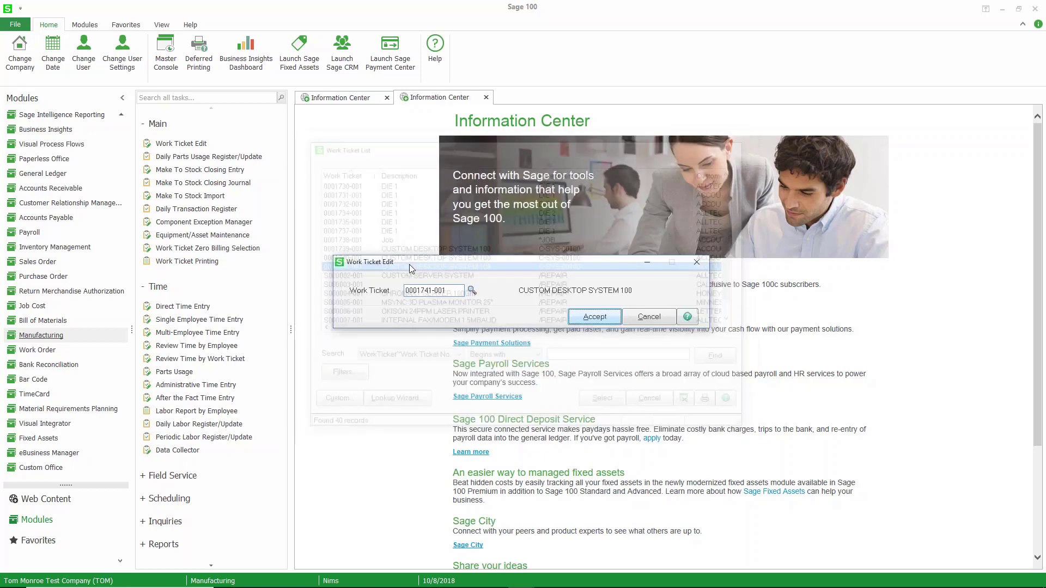
pyautogui.click(583, 320)
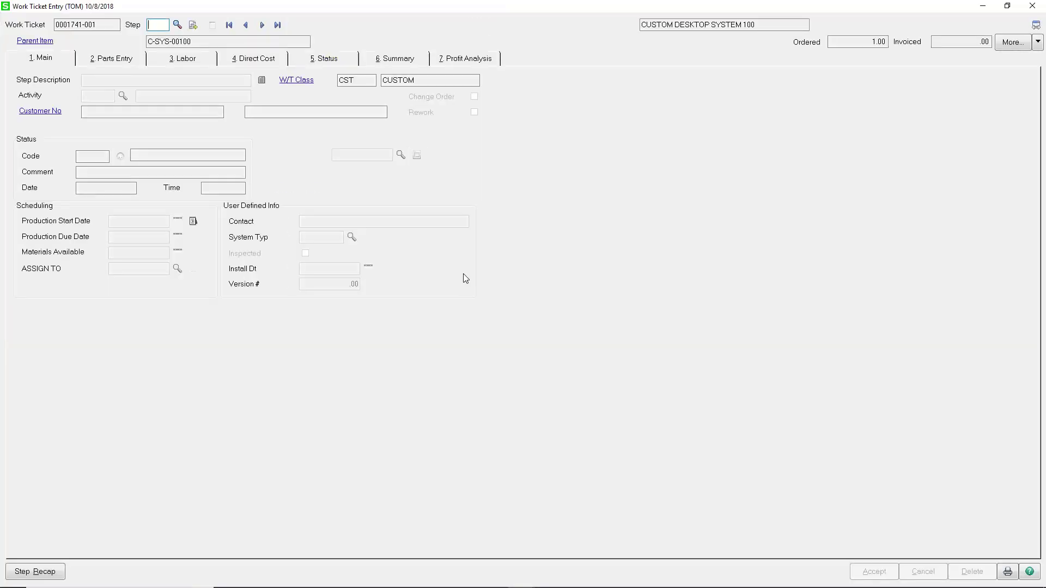
# Load step 010, Configure components, and check the BOARD-IDX266 line's quantity used and purchase order details in its parts list.
pyautogui.click(178, 26)
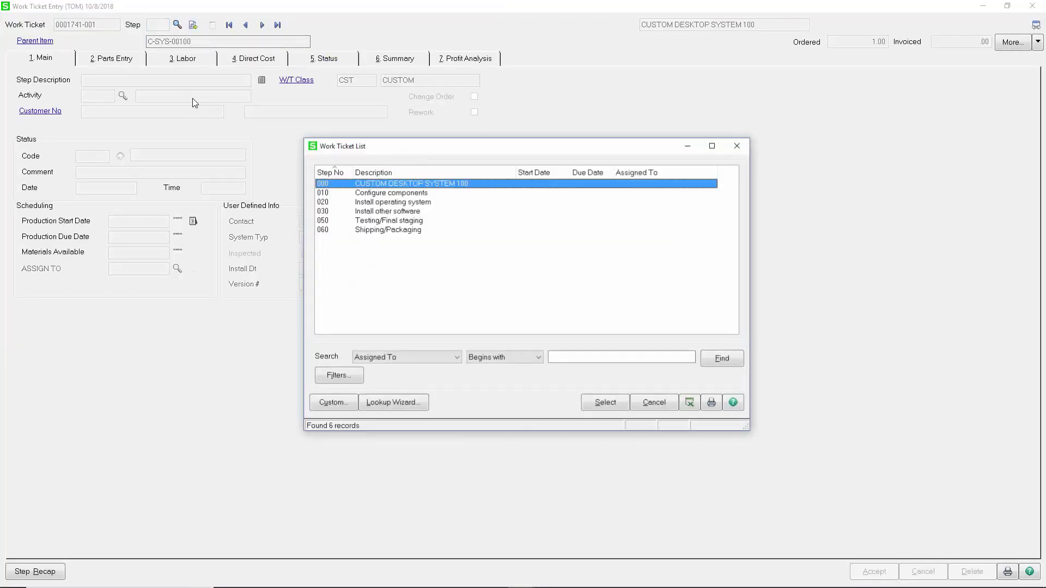
pyautogui.click(325, 194)
pyautogui.doubleClick(324, 190)
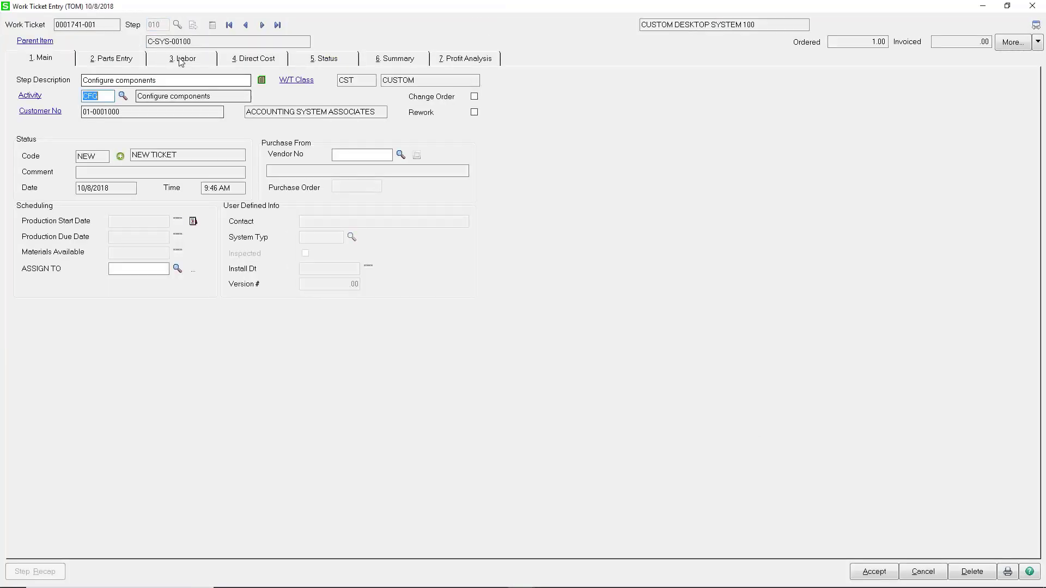
pyautogui.click(137, 62)
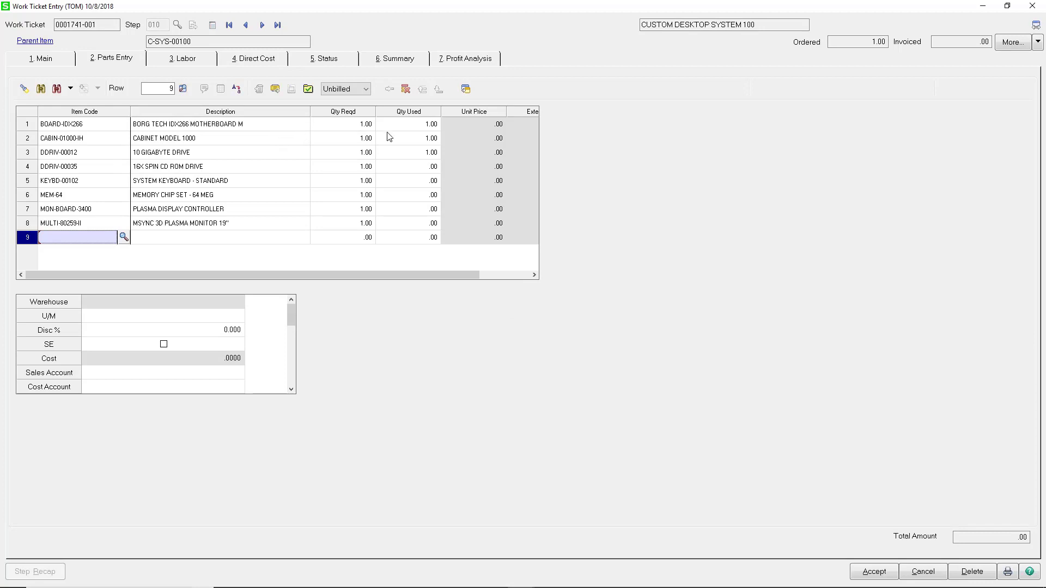
pyautogui.click(289, 129)
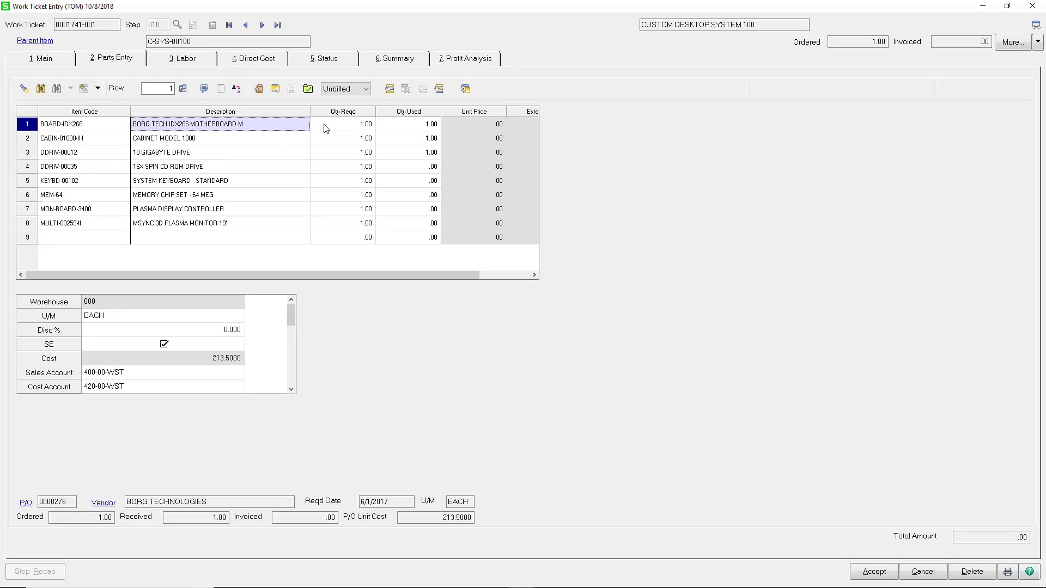
pyautogui.click(408, 128)
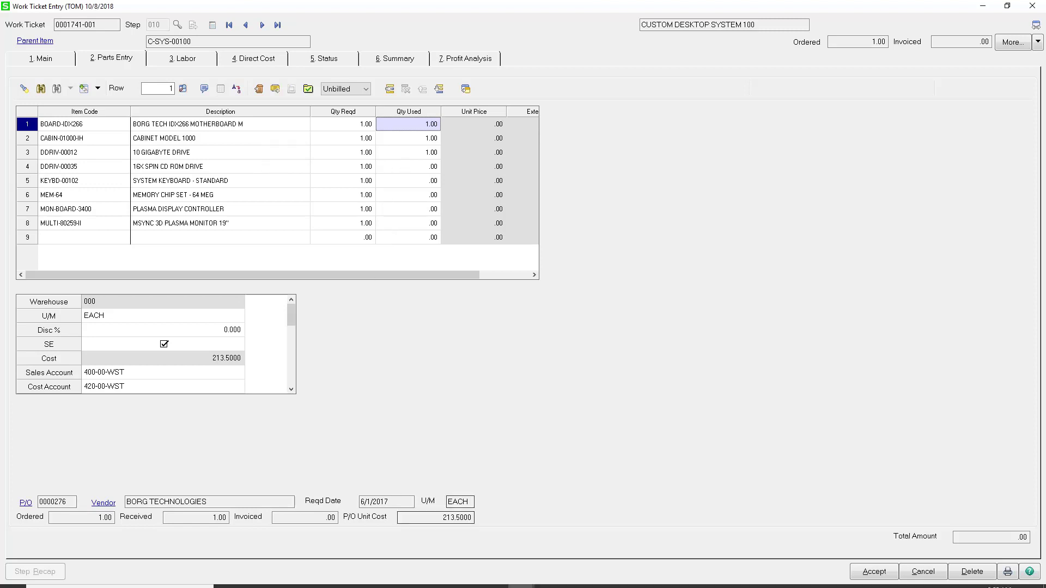
pyautogui.moveTo(468, 582)
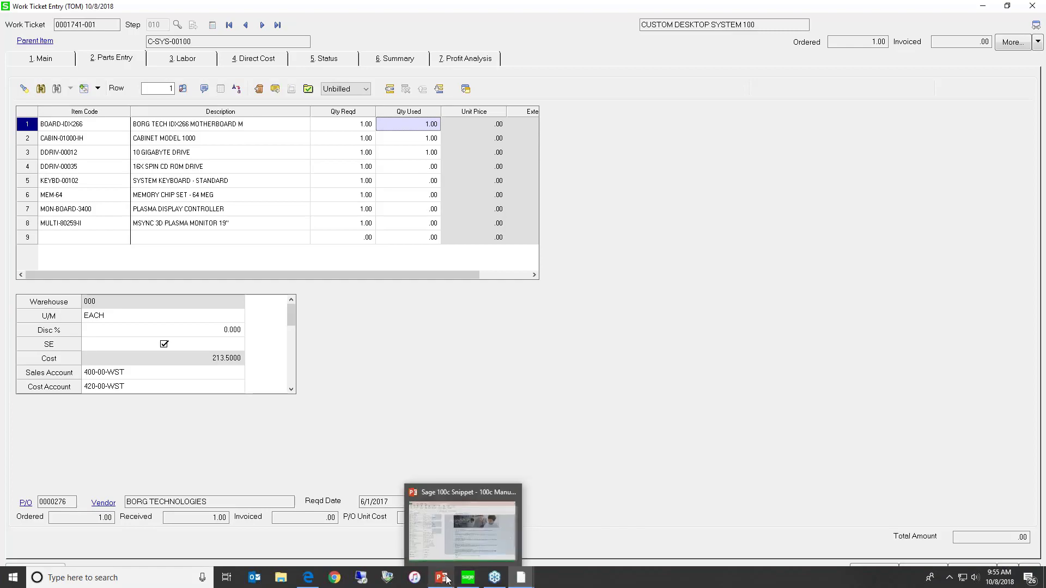
pyautogui.click(460, 544)
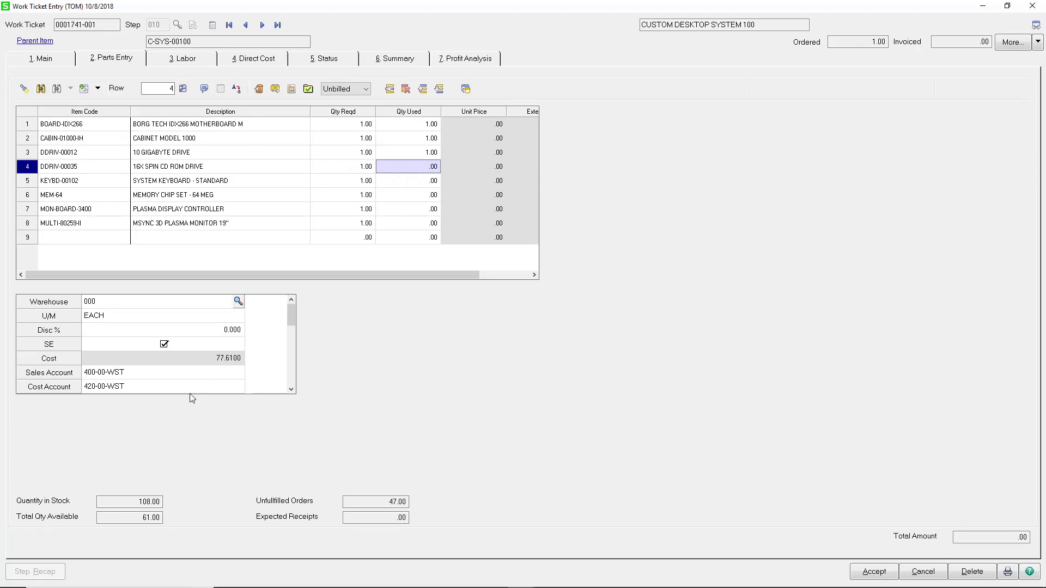
# Highlight the stock quantity for DDRIV-00035 and try to enter 1 as that part's quantity used.
pyautogui.click(137, 503)
pyautogui.moveTo(140, 503); pyautogui.dragTo(162, 507)
pyautogui.write('1')
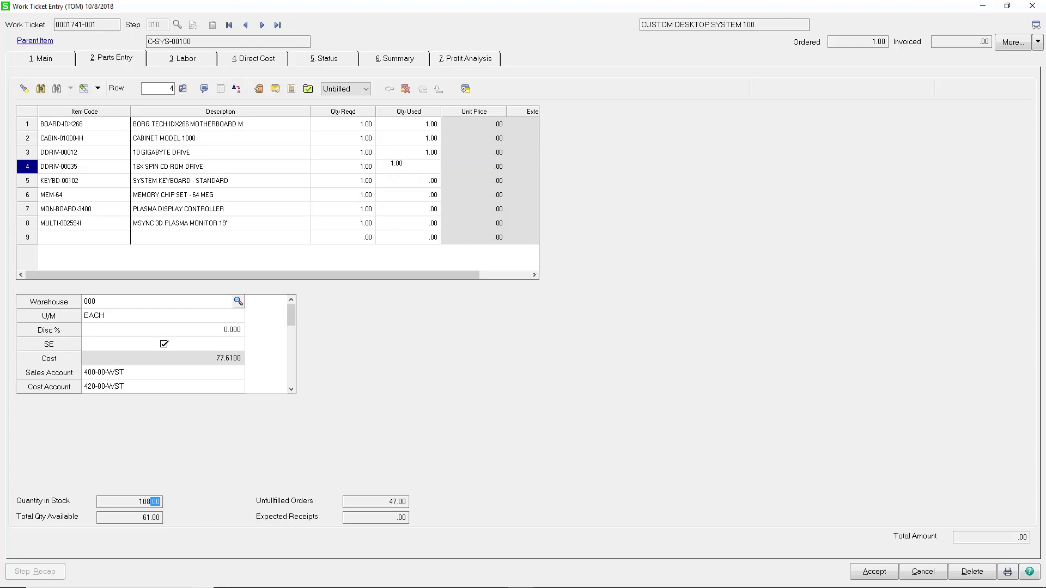
pyautogui.press('Tab')
pyautogui.press('Tab')
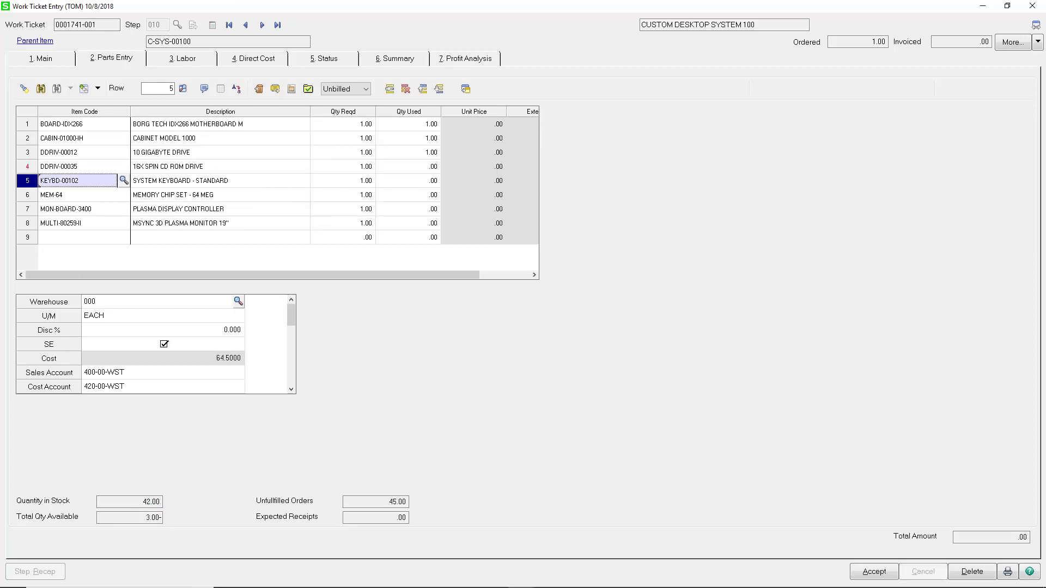
# Set the quantity used for the DDRIV-00035 CD ROM drive line to 1.00.
pyautogui.click(406, 153)
pyautogui.click(396, 169)
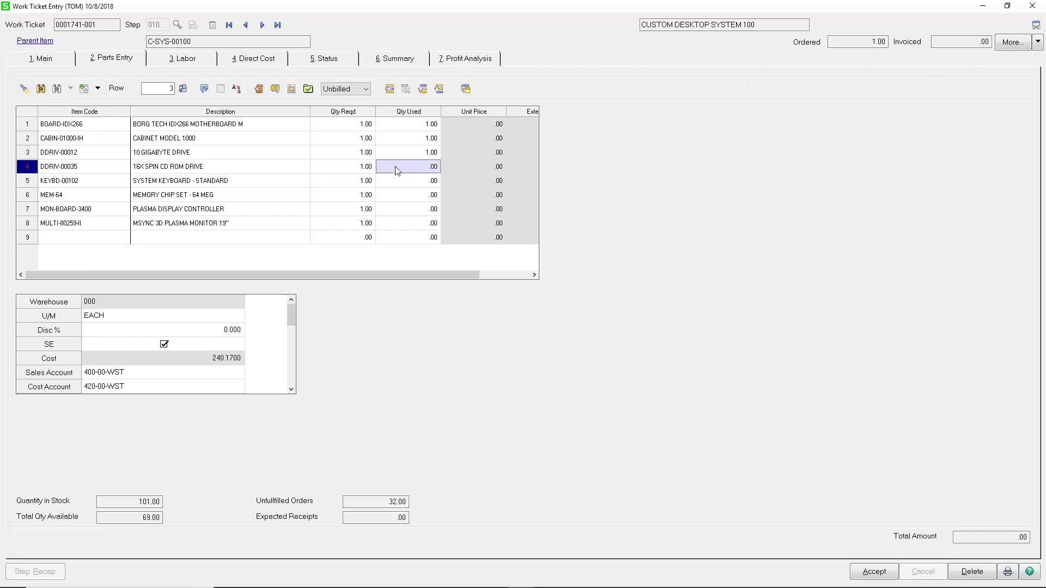
pyautogui.click(398, 171)
pyautogui.write('1.00')
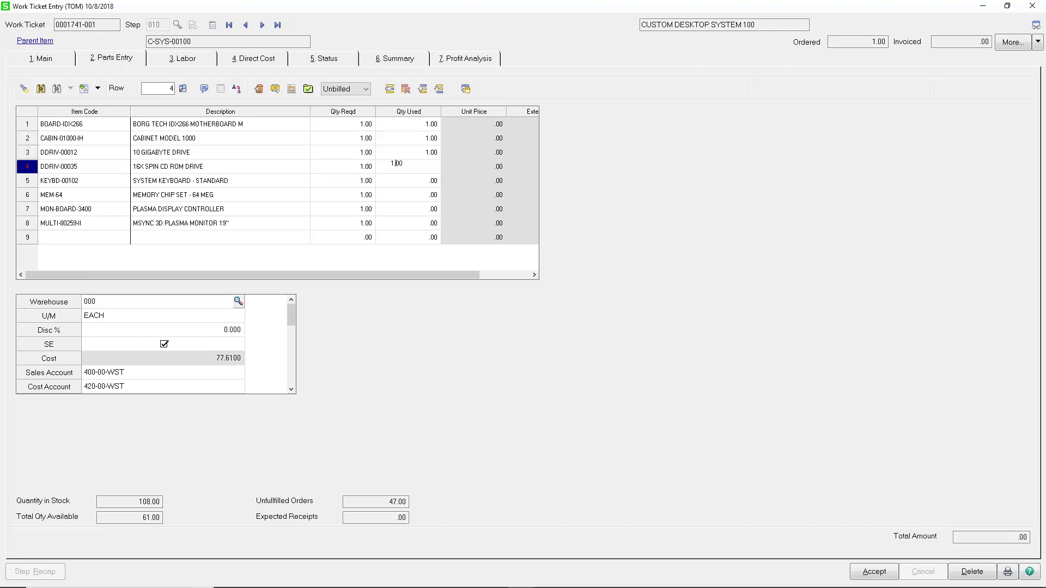
pyautogui.press('Return')
pyautogui.press('Return')
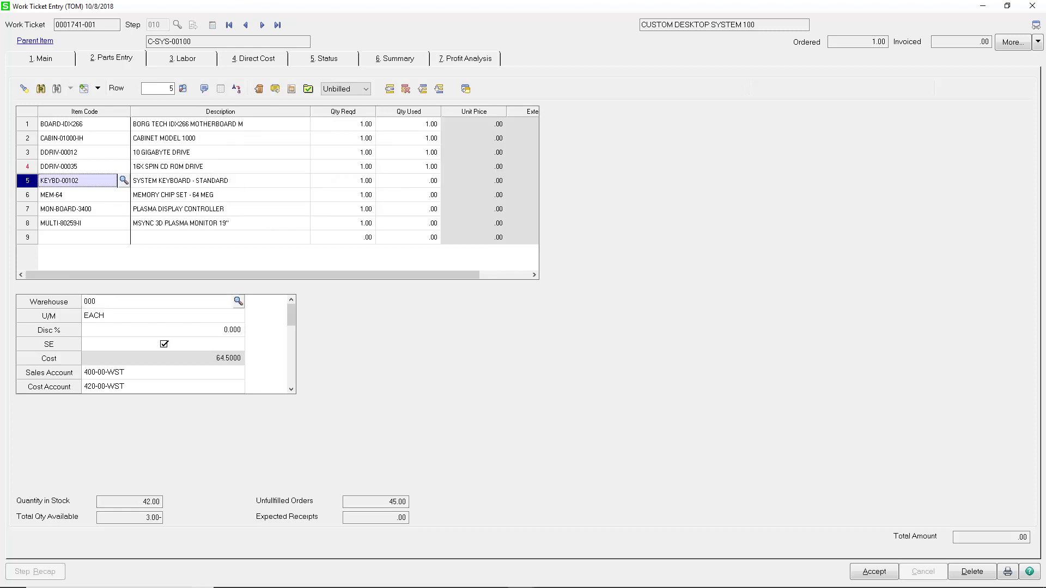
# Review the dynamic inventory transactions for the DDRIV-00035 line, including the work in process account and transaction source, and close them.
pyautogui.click(411, 168)
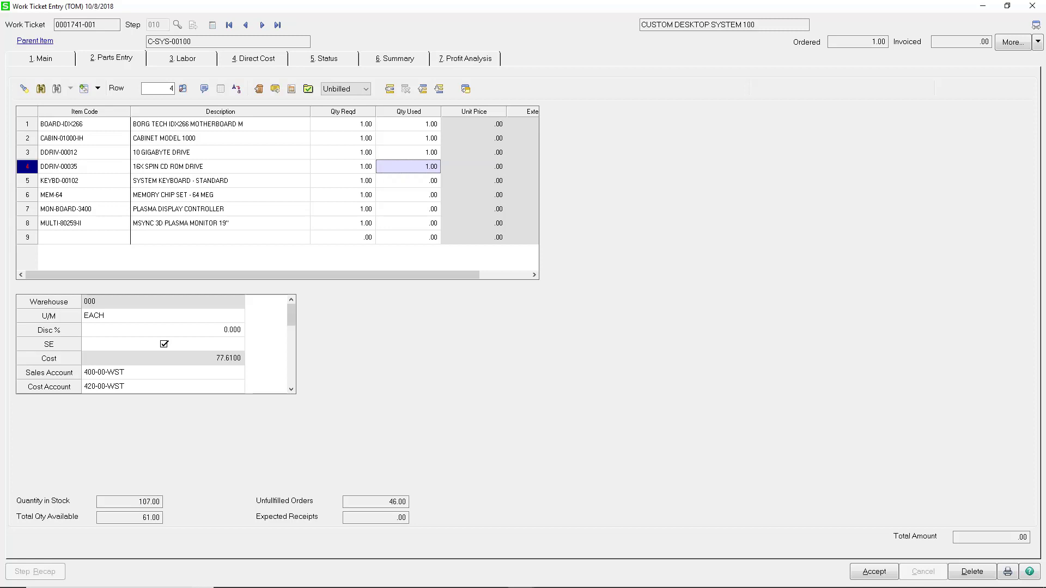
pyautogui.click(260, 90)
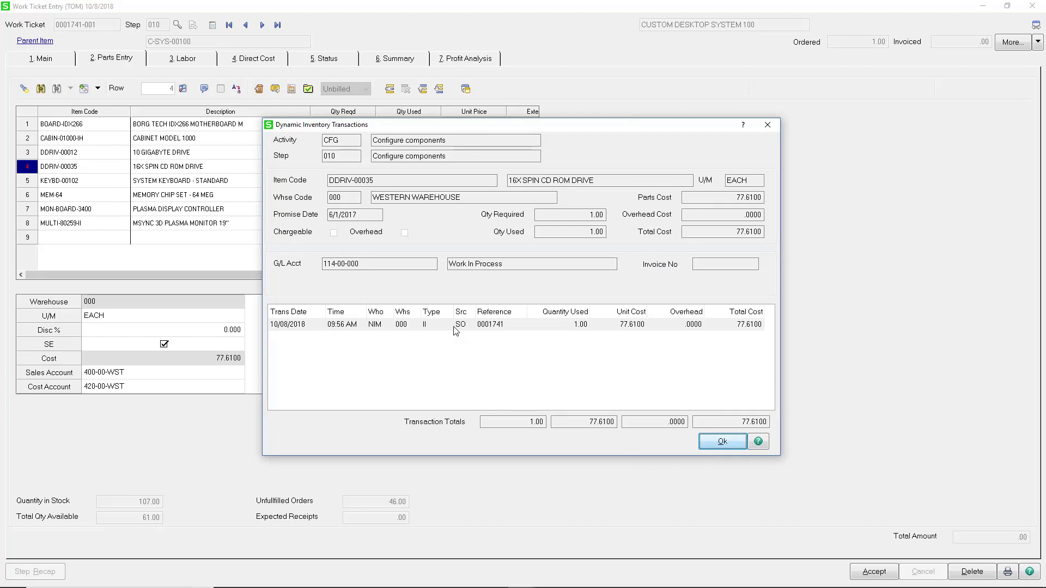
pyautogui.click(758, 126)
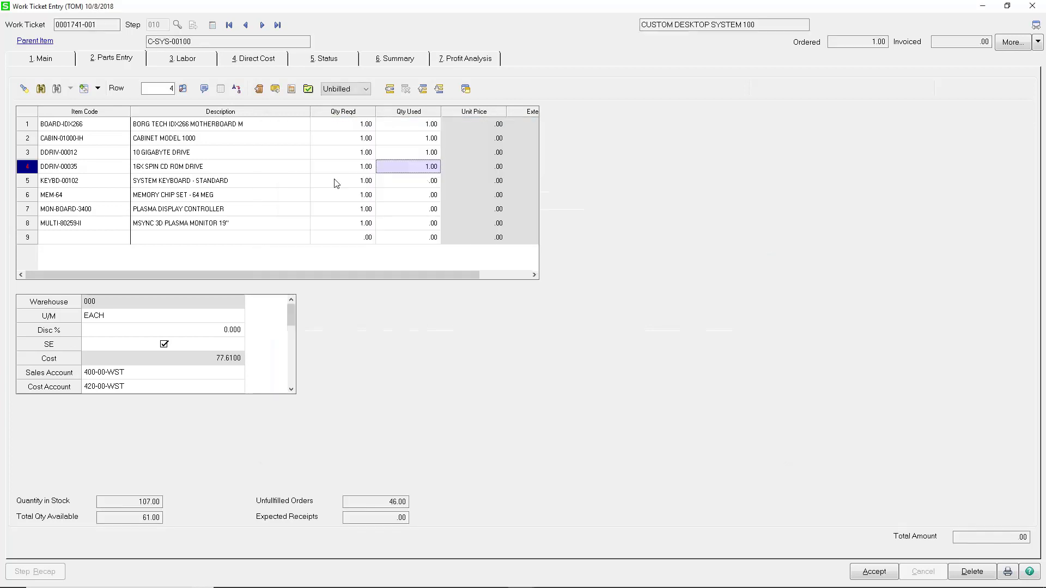